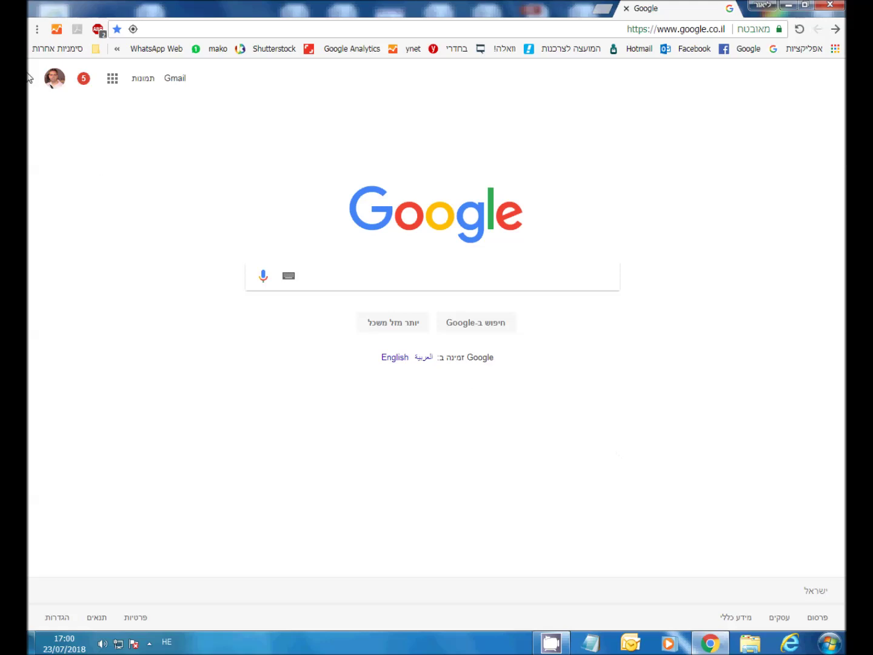
- Open Google Maps from the list of Google apps
click(112, 80)
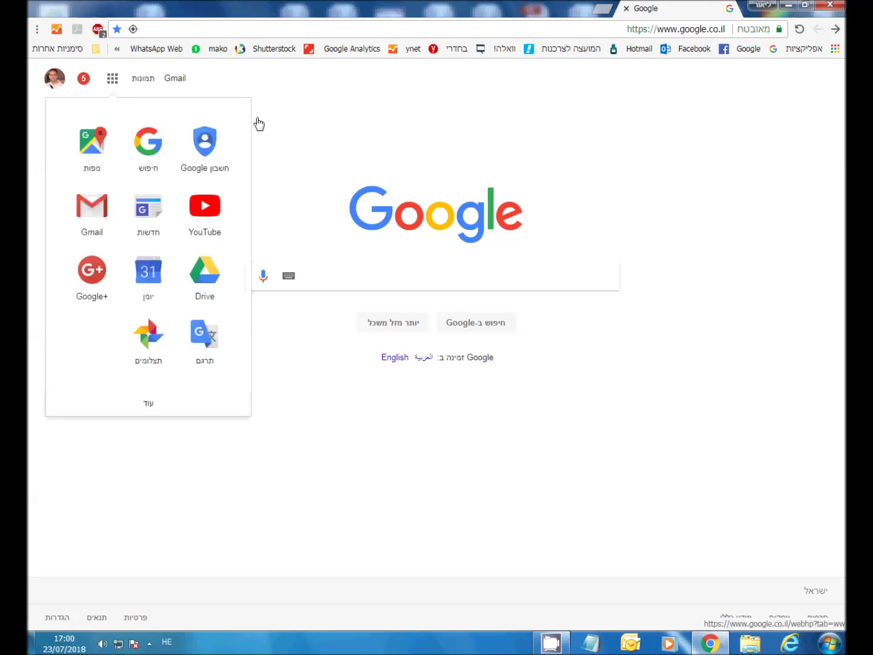
click(311, 122)
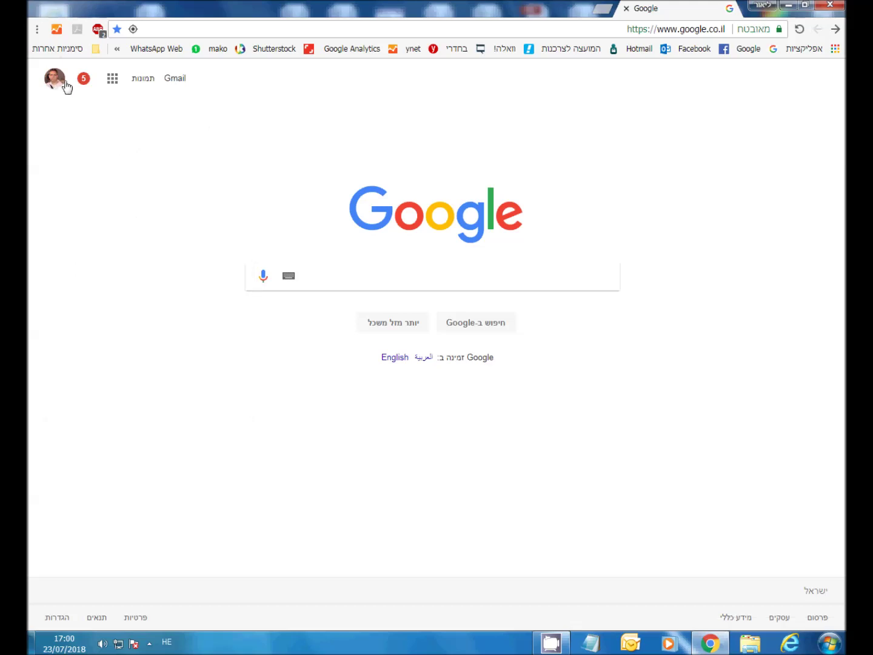
click(113, 79)
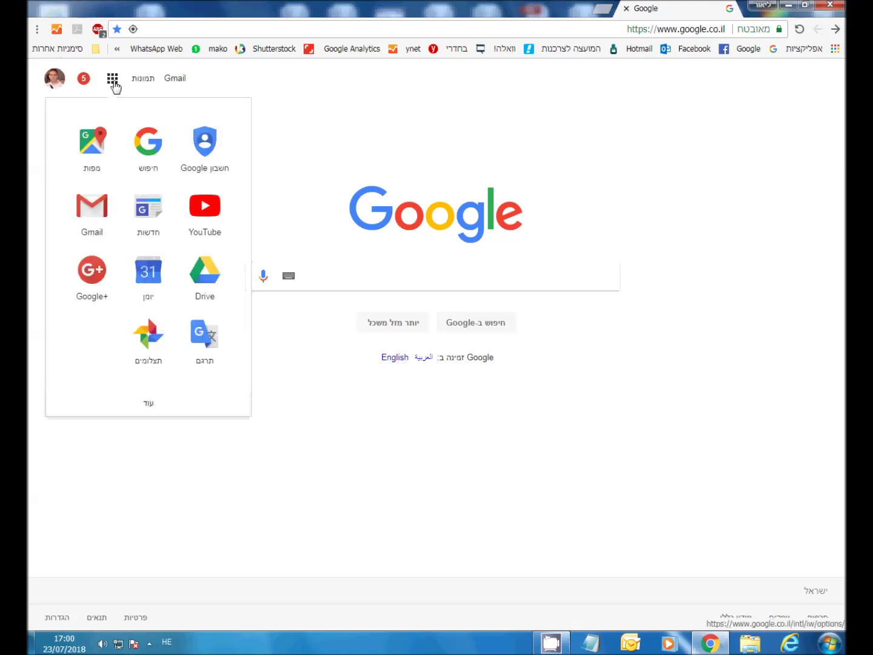
click(94, 144)
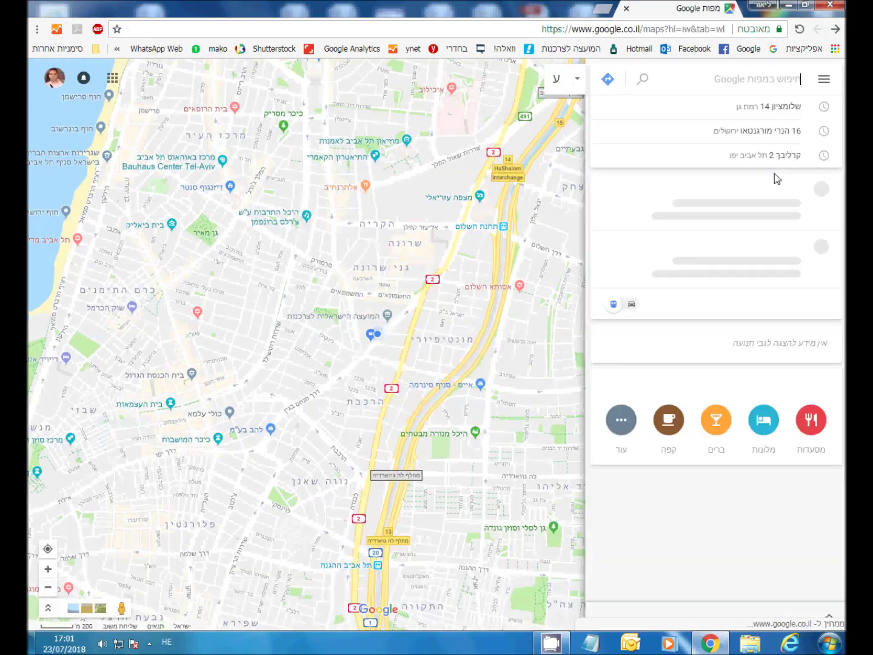
- Collapse and reopen the Google Maps side panel, and view the options in the main menu
click(579, 86)
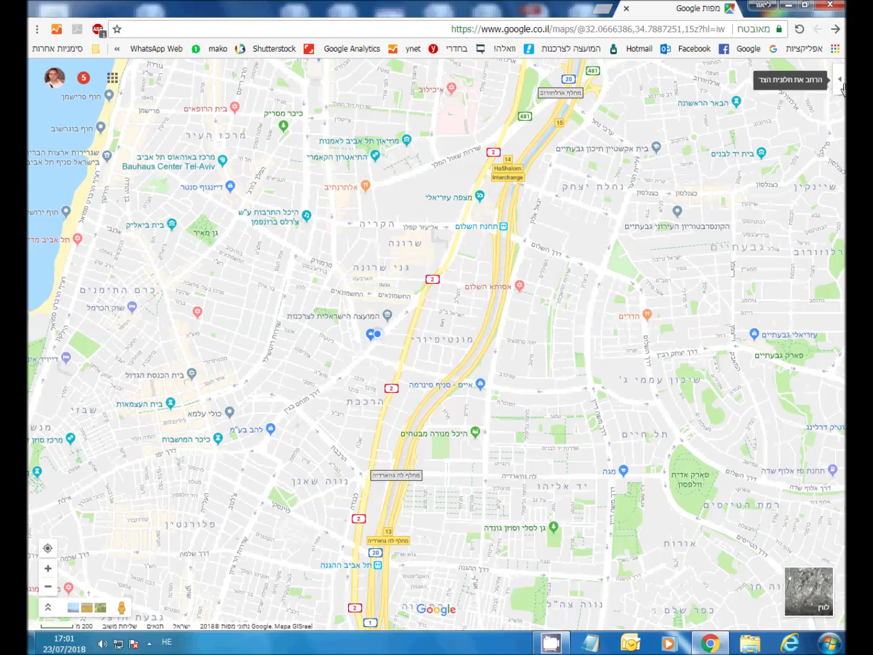
click(842, 87)
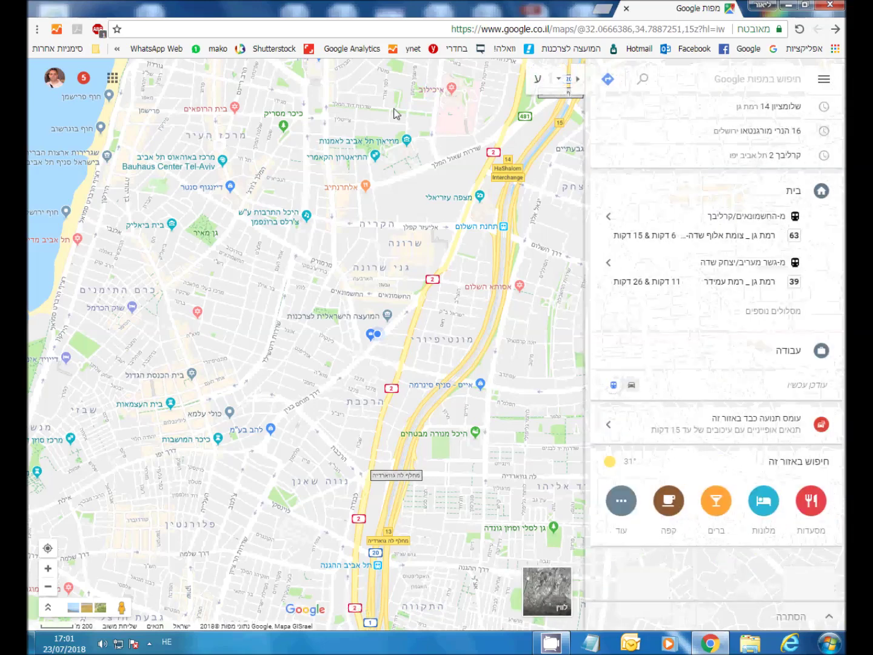
click(824, 79)
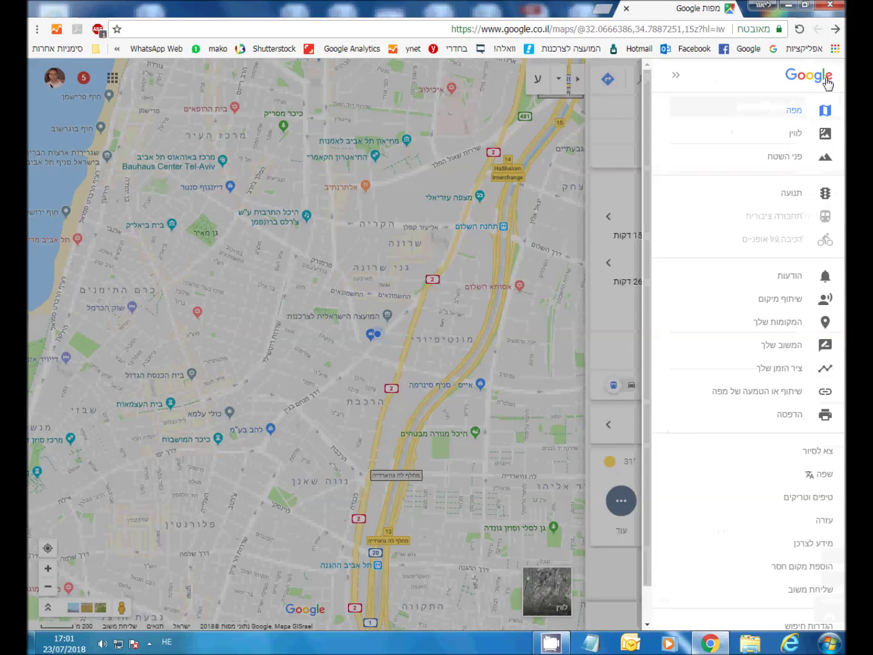
click(677, 75)
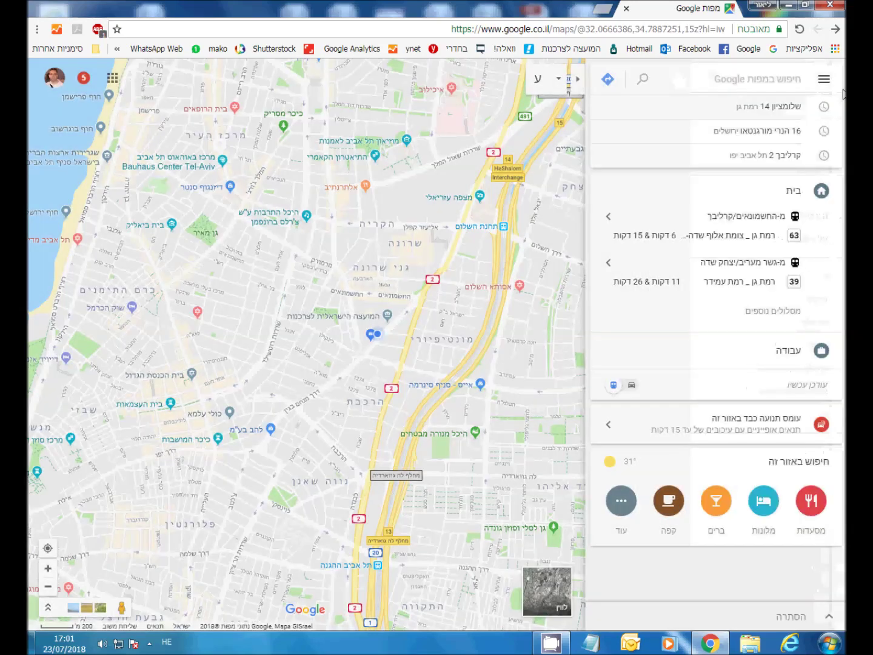
click(825, 80)
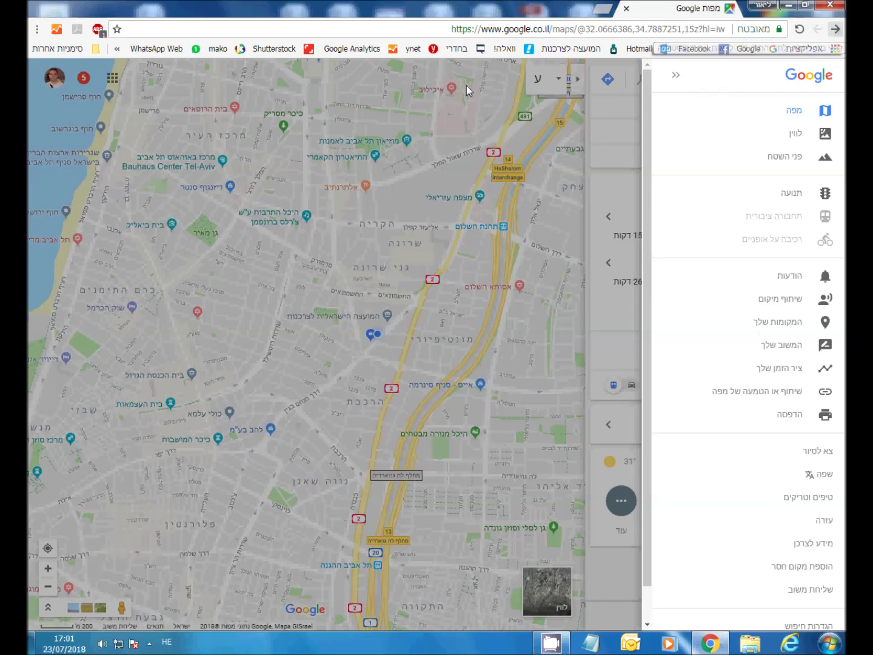
- Return to the Google homepage, search for "my maps" and open the Google MyMaps result
click(747, 49)
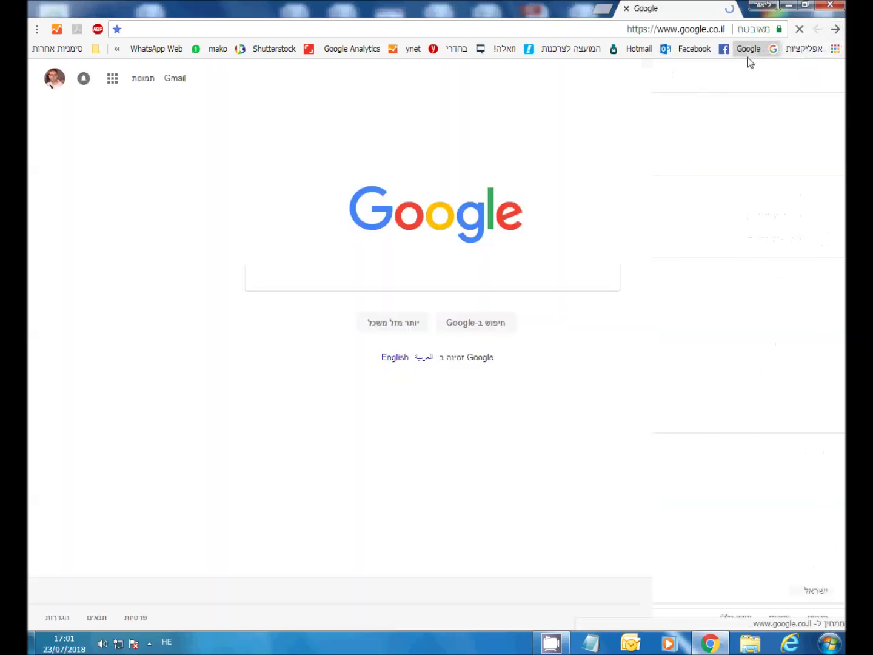
click(548, 280)
key(alt+shift)
text(m)
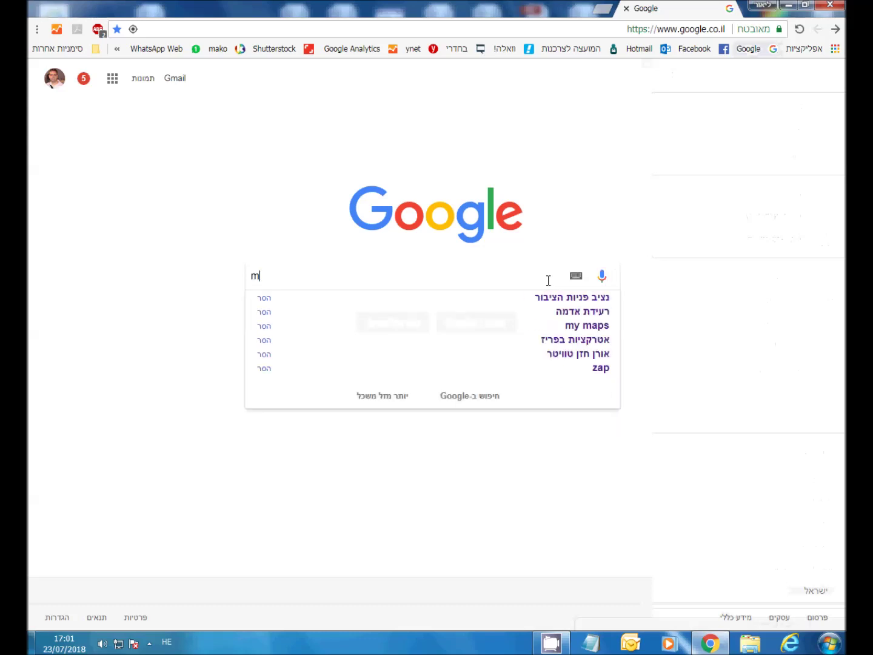
text(y)
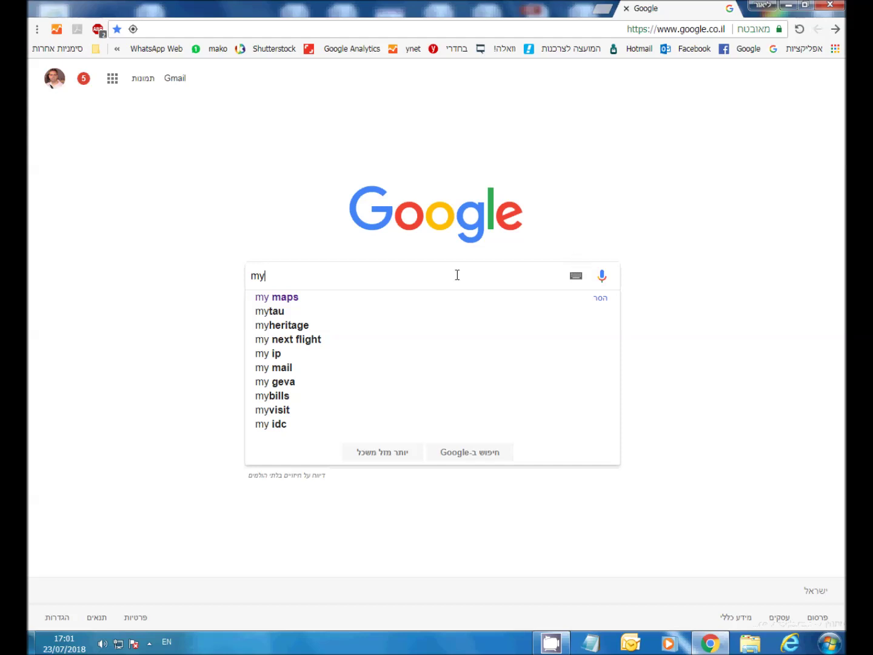
click(289, 297)
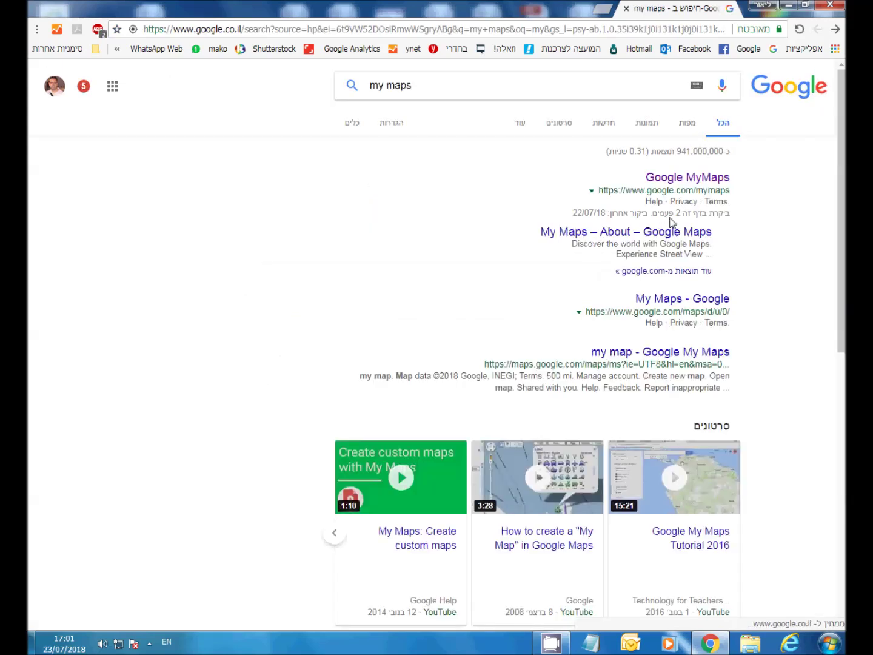
click(700, 177)
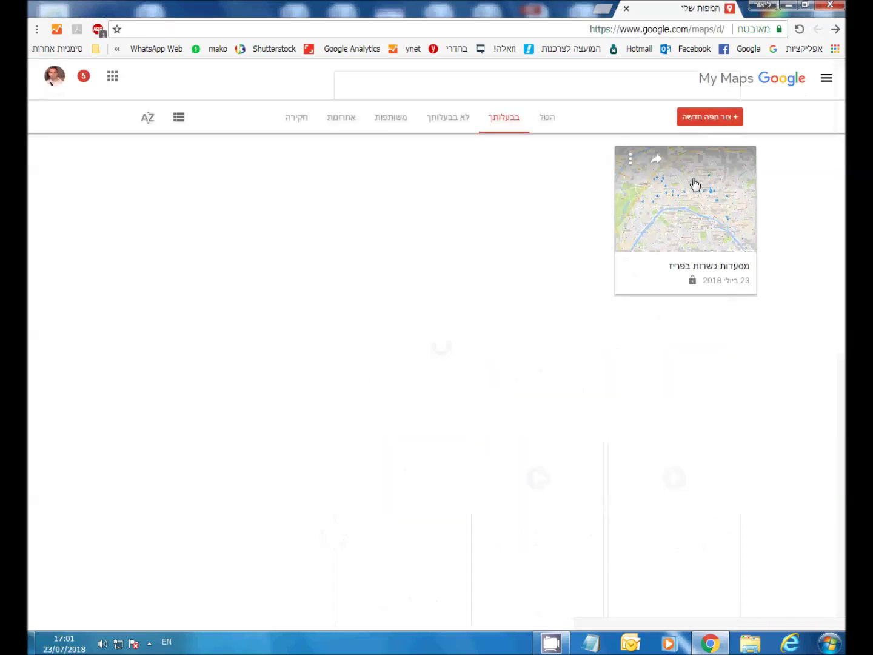
- Look through the saved maps, comparing all maps, those owned by the account and those not owned
click(549, 122)
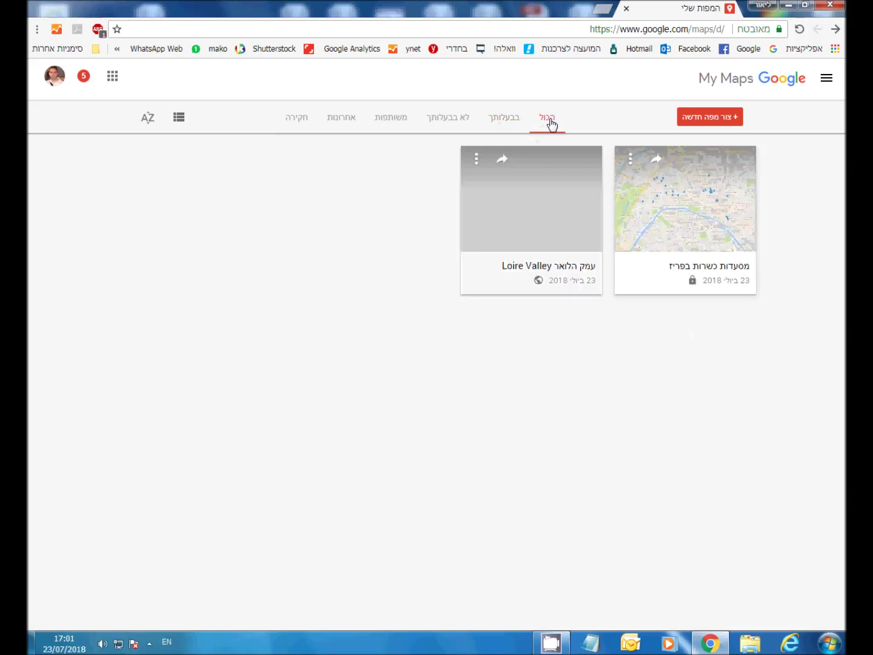
click(501, 124)
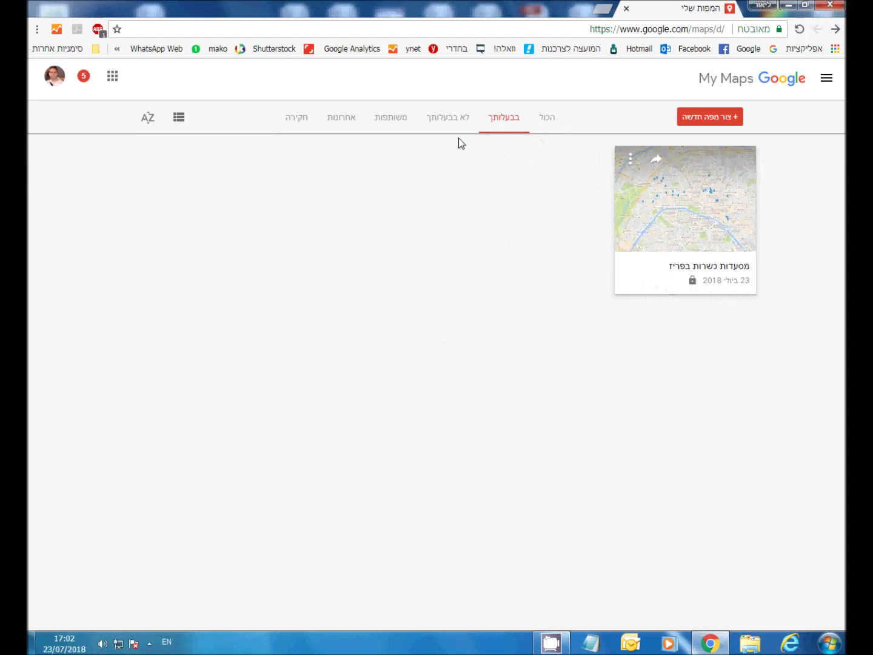
click(443, 119)
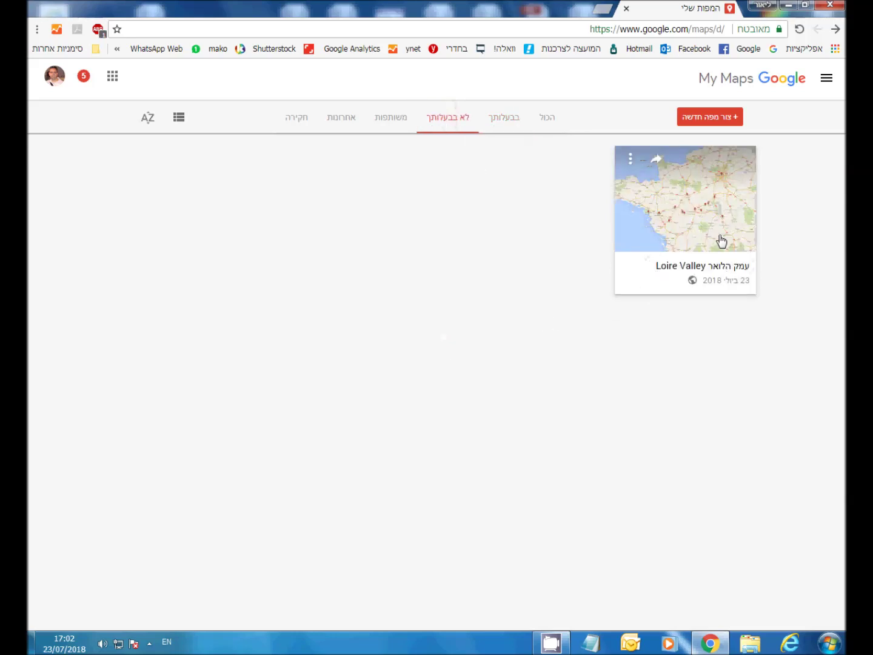
click(545, 118)
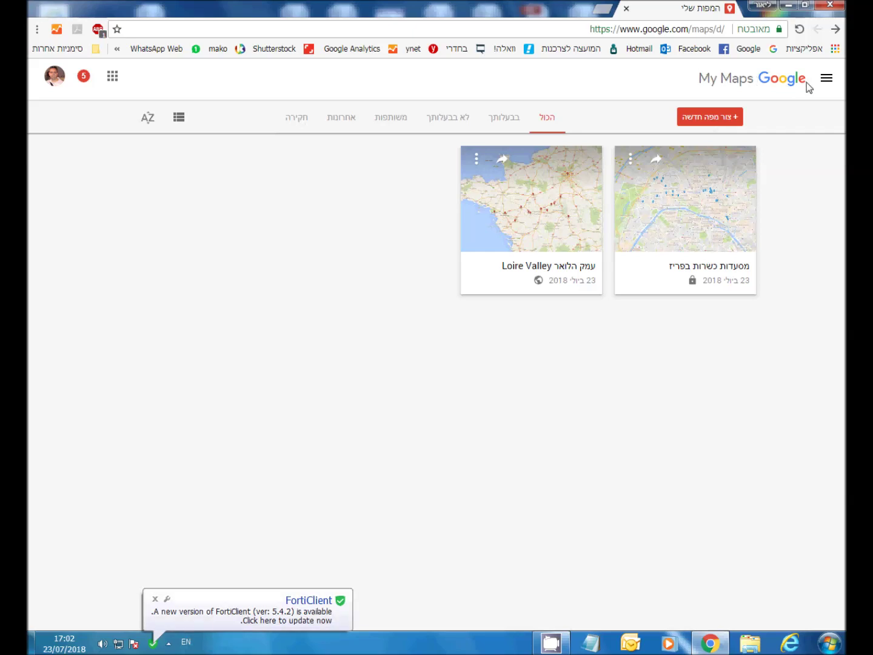
- Create a new map and title it "אטרקציות בפריז" followed by a dash and the author's first name
click(728, 120)
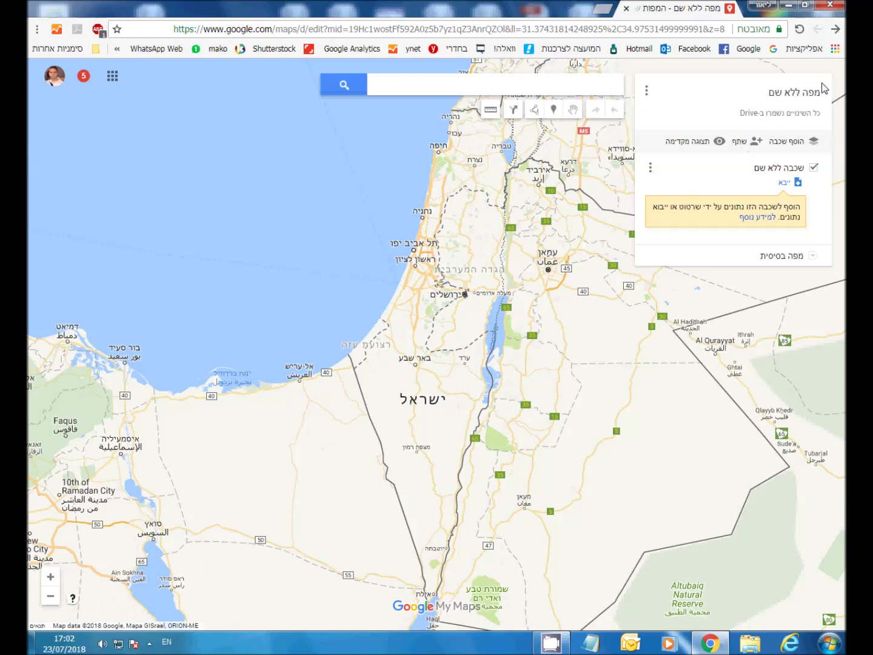
click(797, 95)
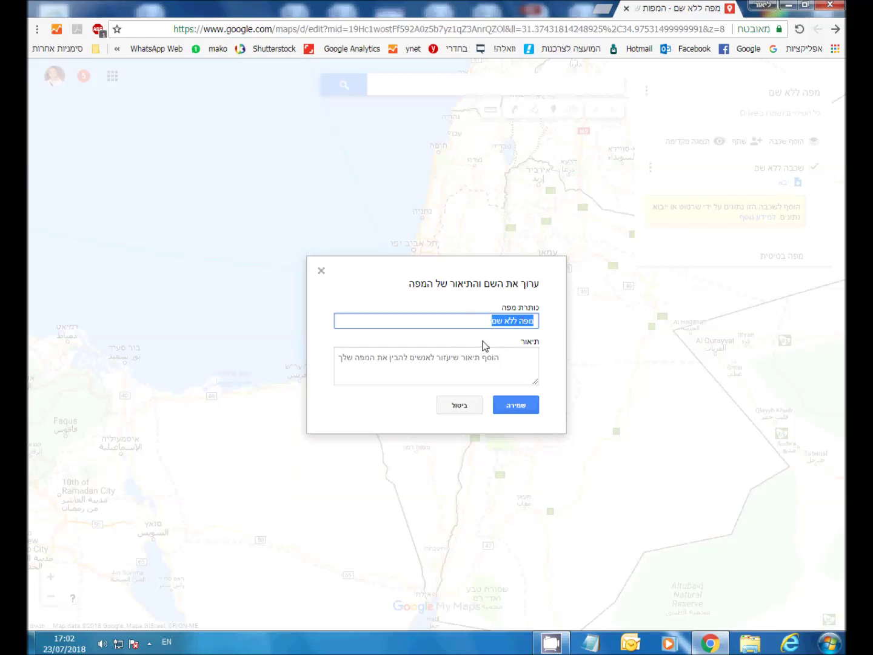
text(t)
key(BackSpace)
key(alt+shift)
text(אטרקציות בפריז - ליאור)
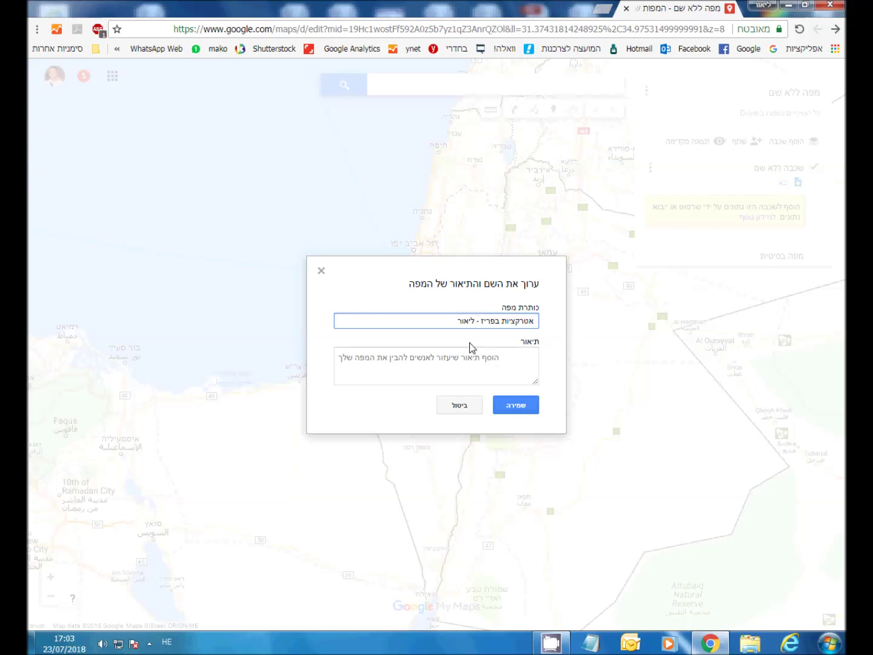
click(514, 412)
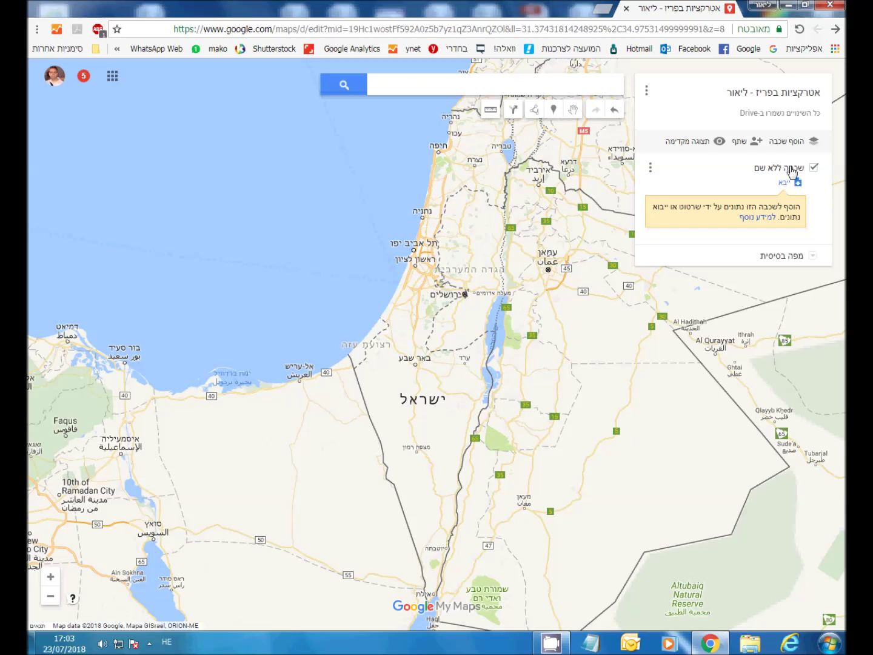
- Find the Eiffel Tower (מגדל אייפל) in Paris and add it to the map's untitled layer
click(581, 86)
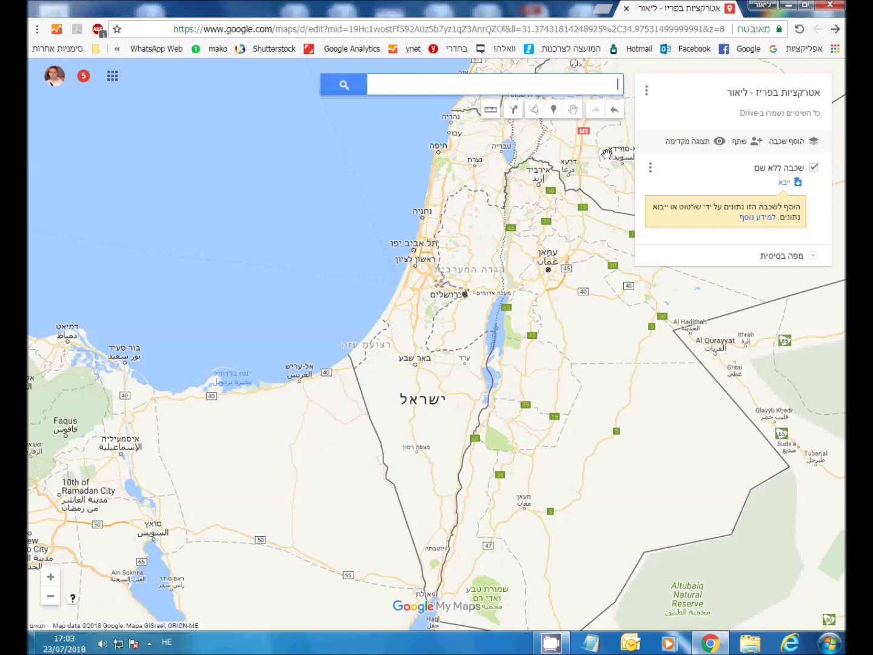
text(מגדל)
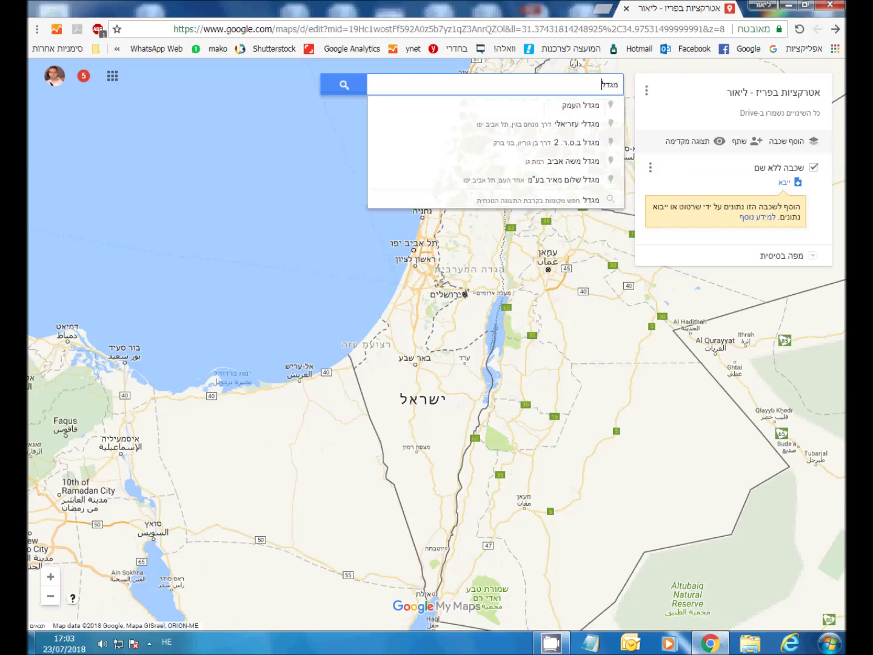
text( אי)
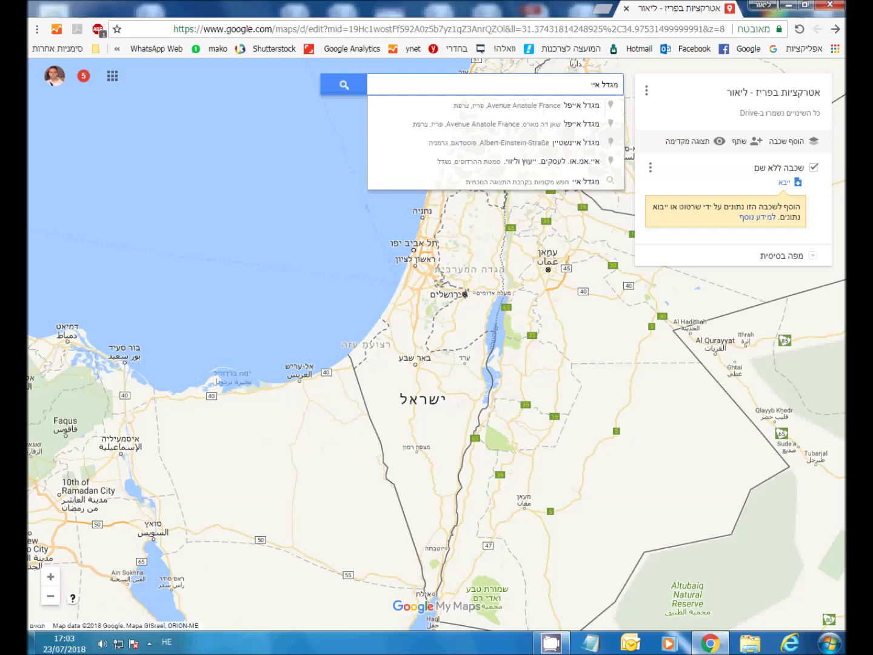
click(519, 111)
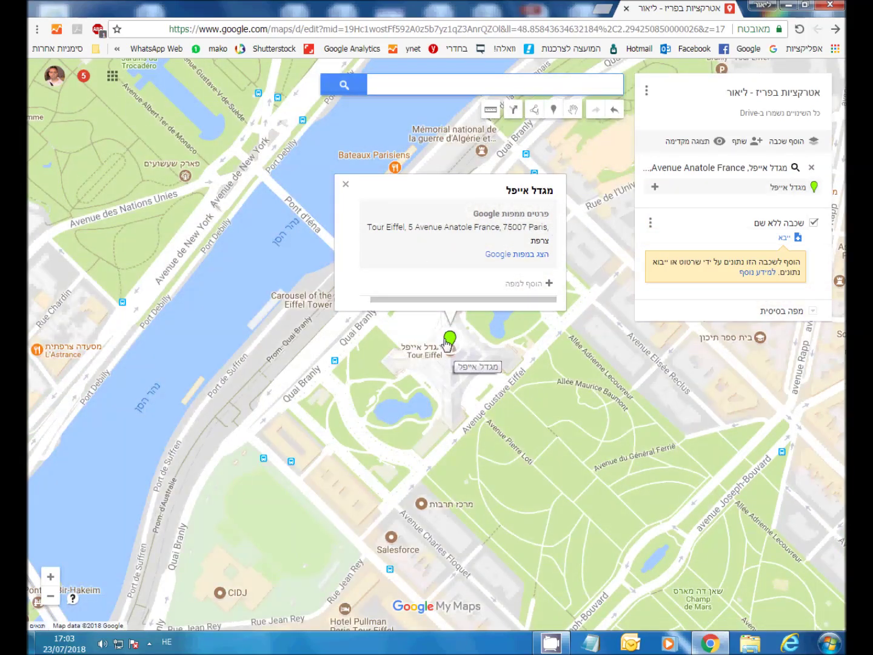
click(529, 285)
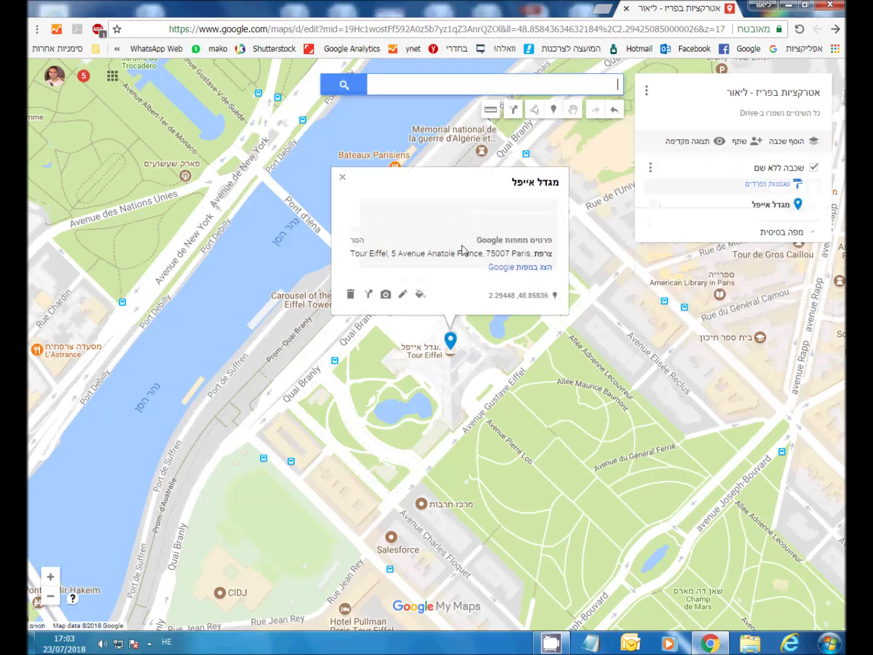
click(342, 180)
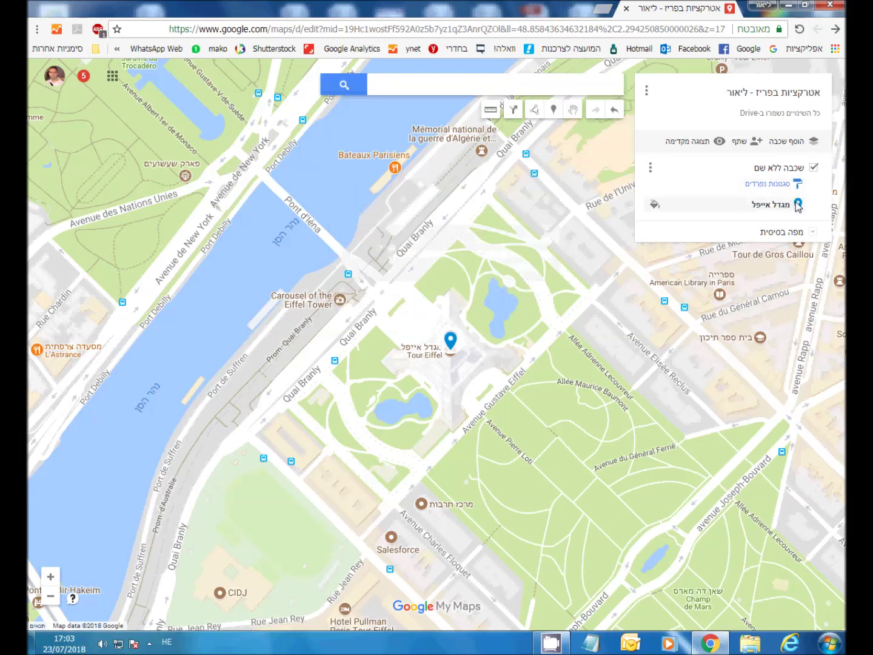
- Try dark magenta and olive green on the Eiffel Tower marker, and set its colour back to blue
click(654, 206)
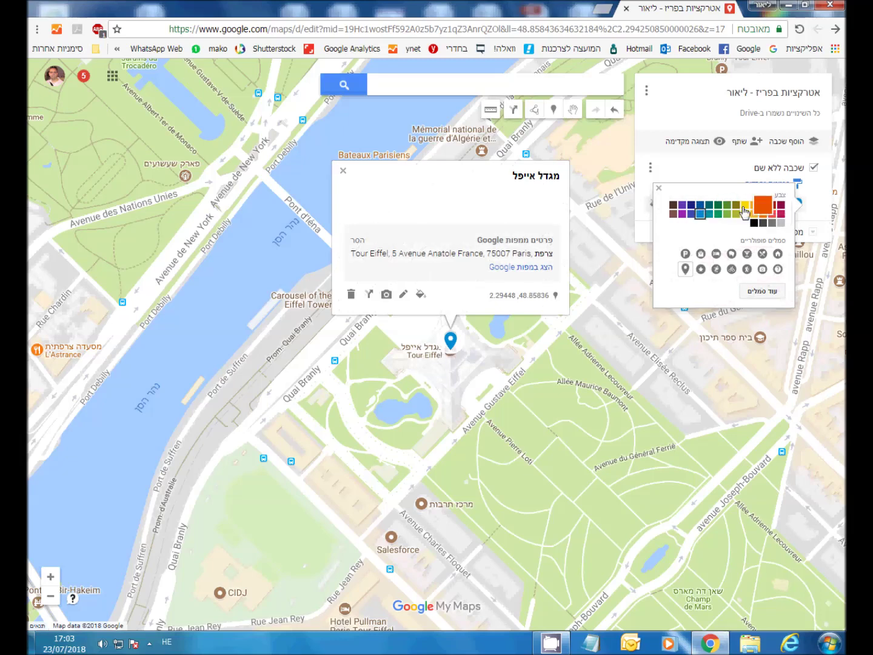
click(780, 207)
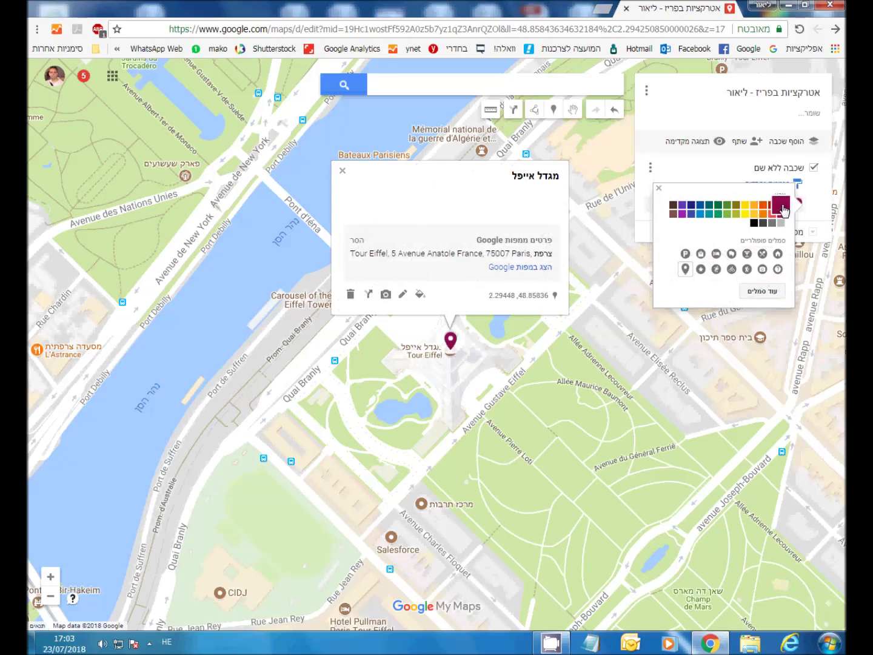
click(735, 213)
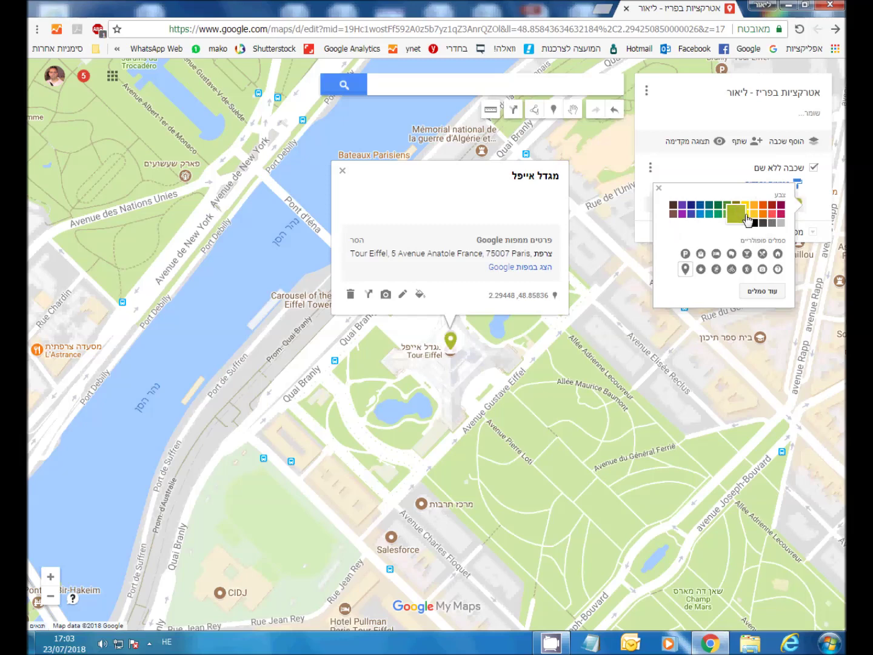
click(702, 217)
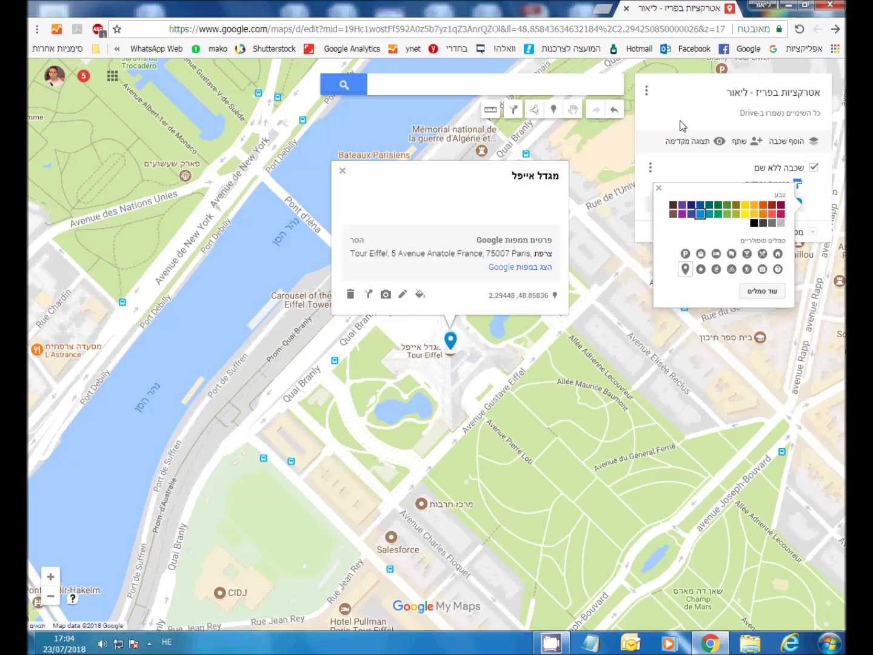
- Find the Arc de Triomphe in Paris (שער הניצחון בפריז) and add it to the untitled layer
click(499, 83)
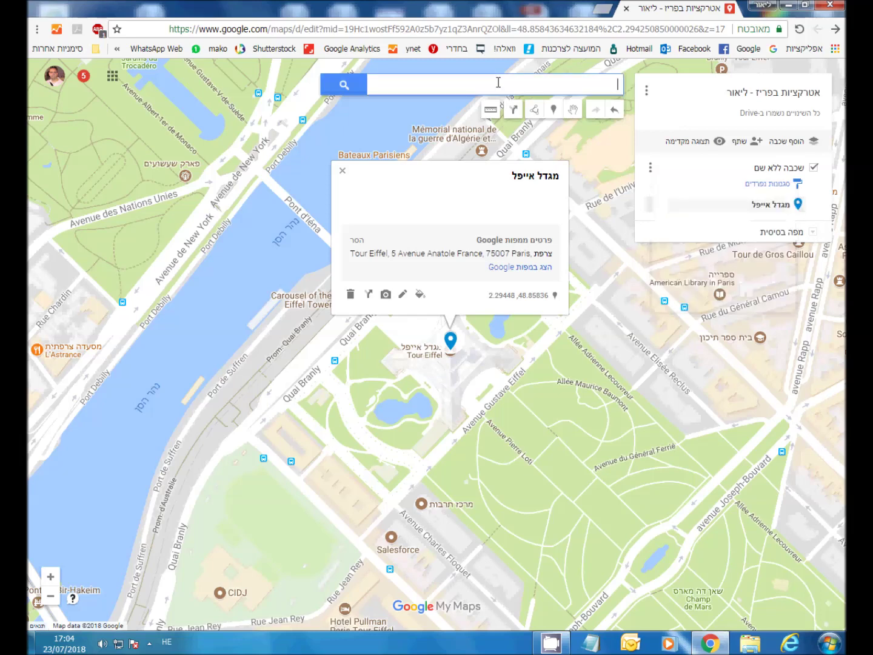
text(שער)
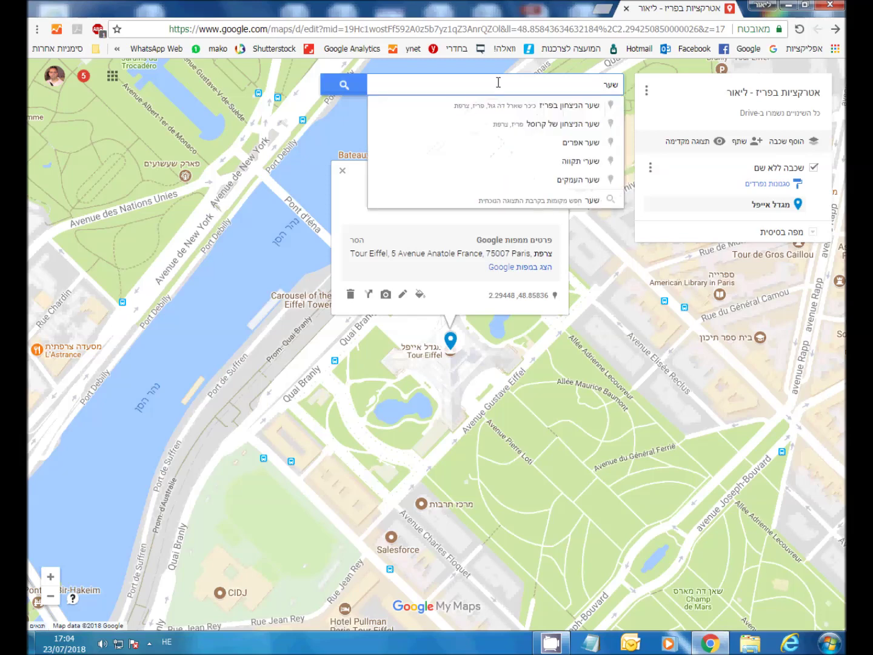
click(563, 109)
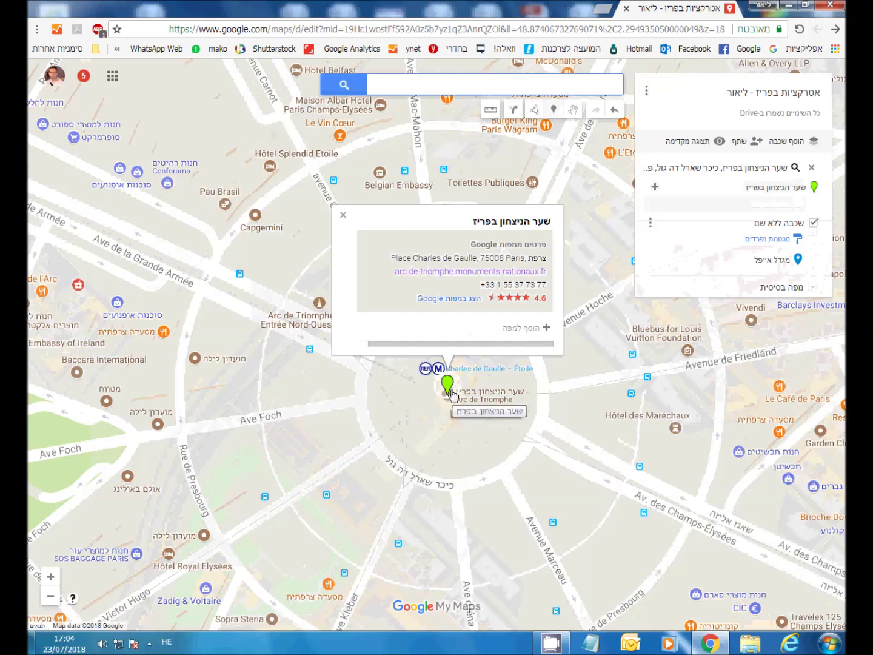
click(521, 331)
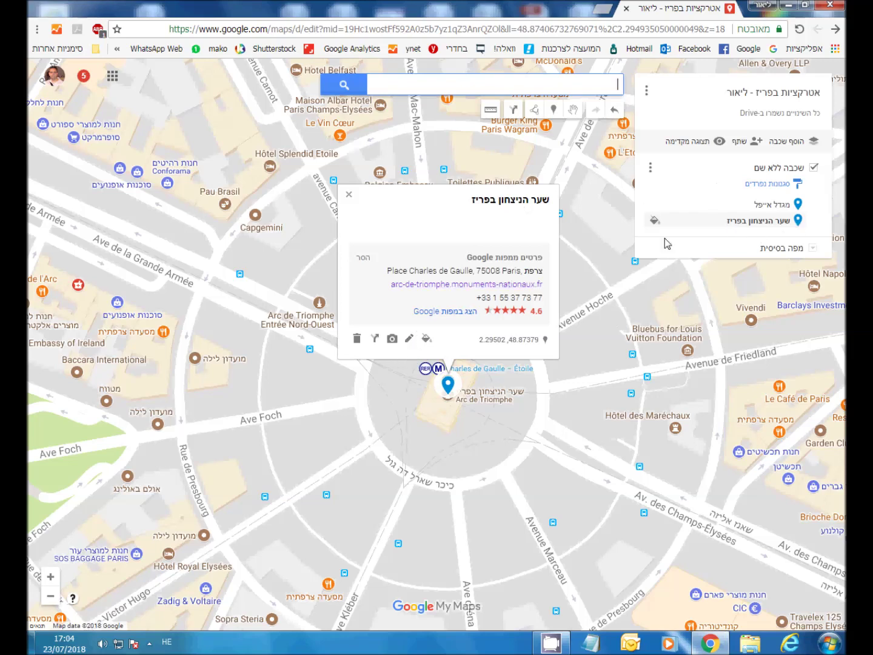
- Open the Arc de Triomphe entry's title and description for editing, and save the entry
click(407, 339)
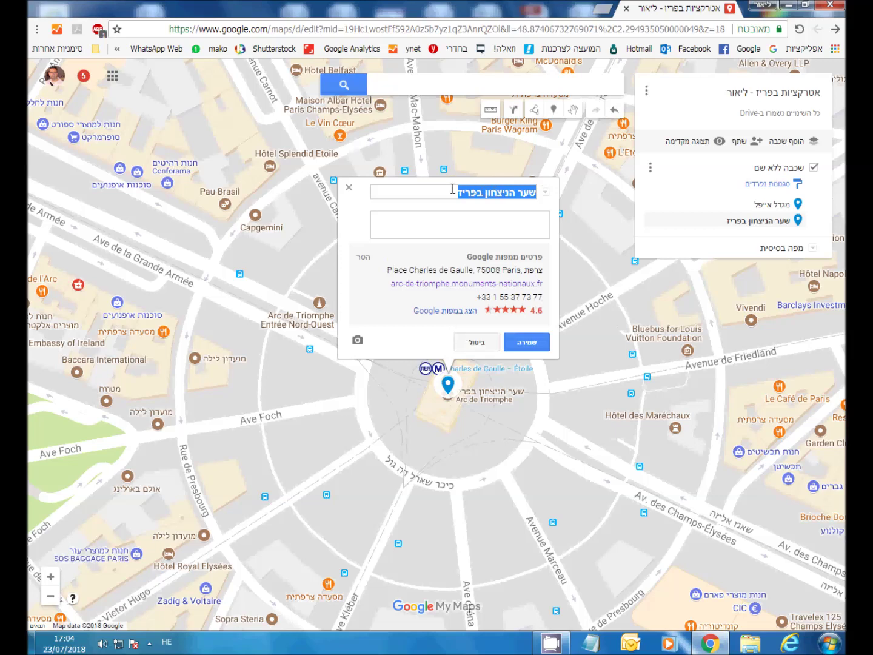
click(506, 227)
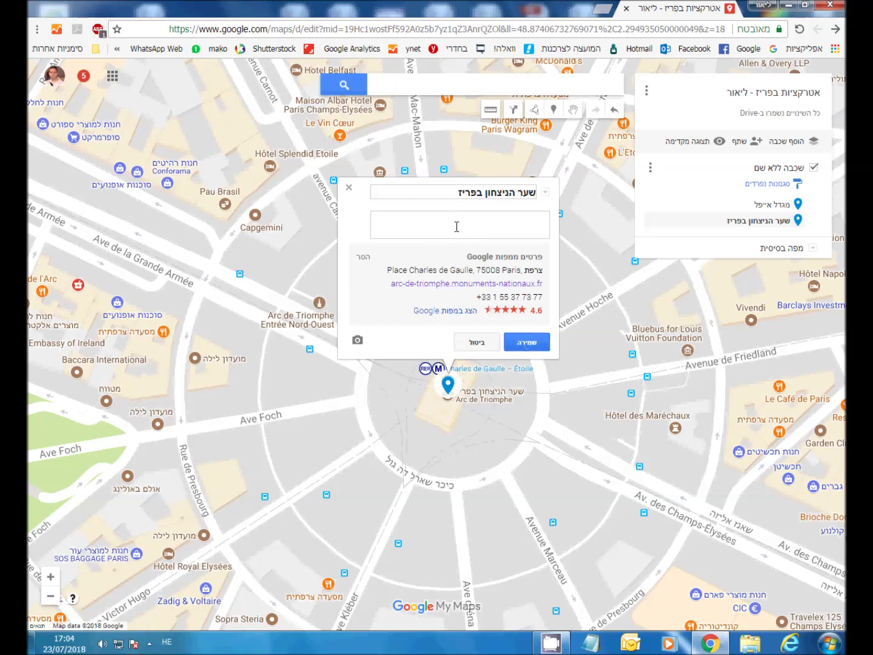
click(527, 342)
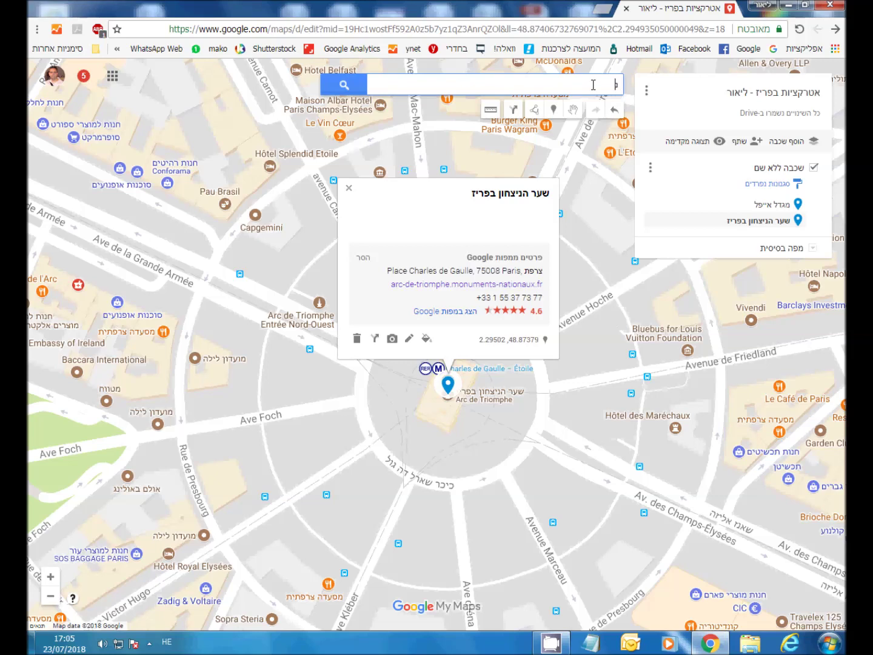
- Find Notre-Dame Cathedral (קתדרלת נוטרדאם), add it to the untitled layer and close its details
text(נו)
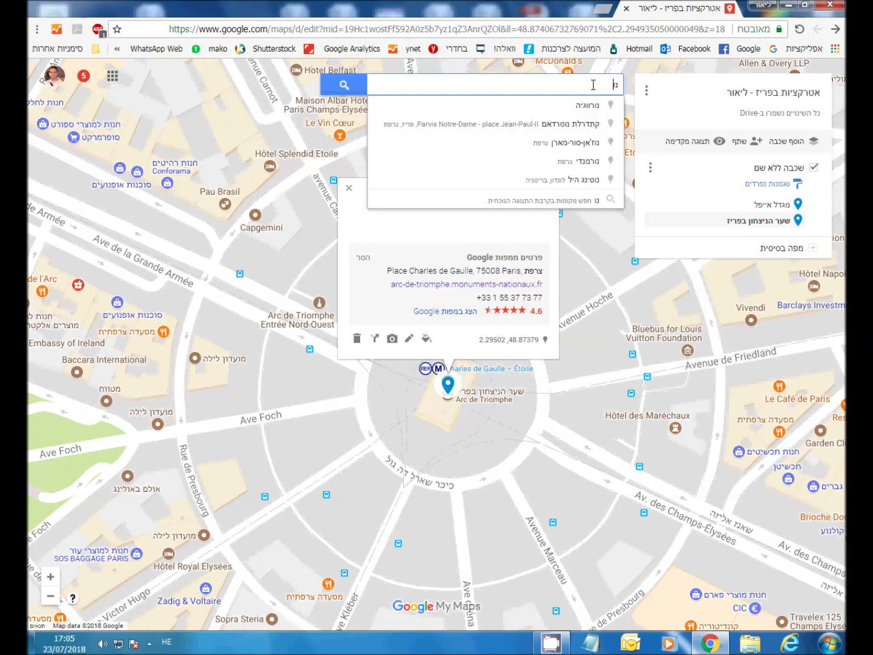
click(565, 127)
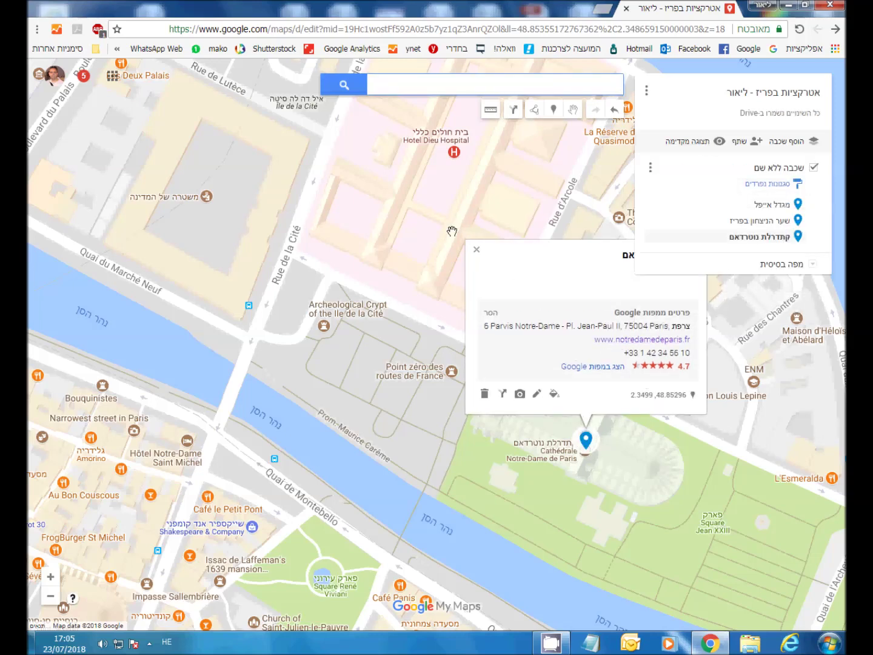
click(477, 249)
scroll(564, 341, down, 3)
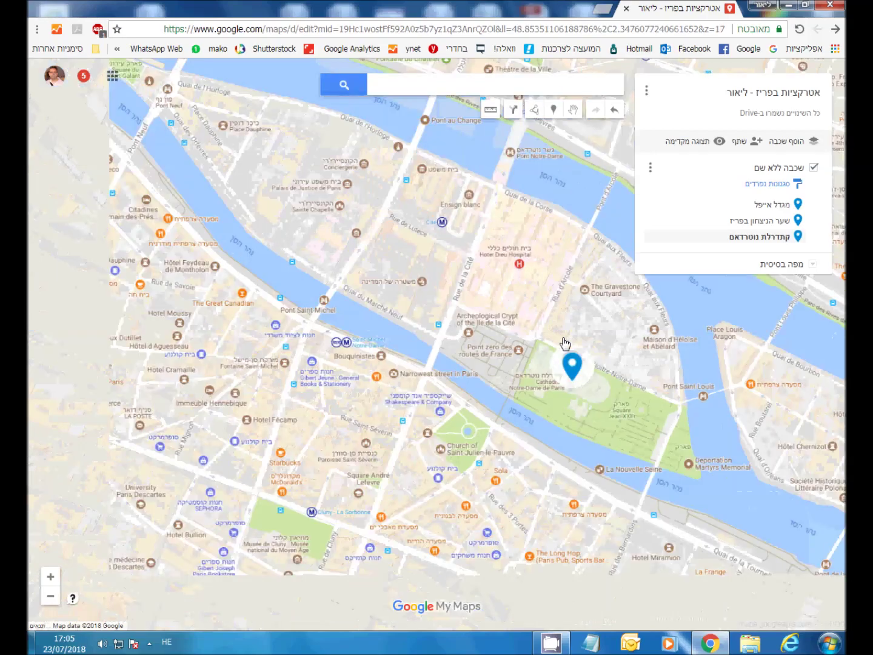
scroll(565, 341, down, 2)
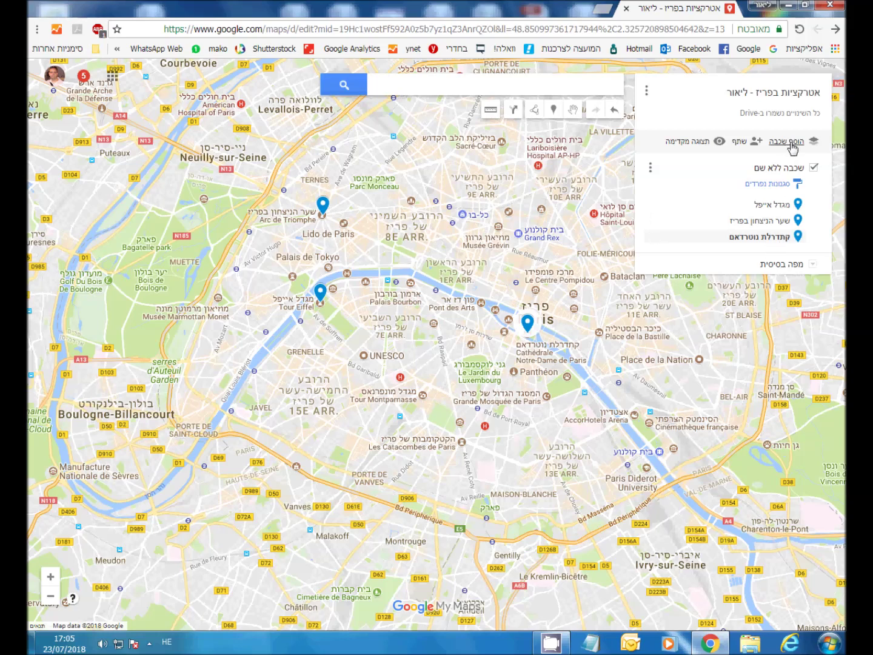
- Rename the untitled layer holding the three landmarks as "אטרקציות"
click(773, 171)
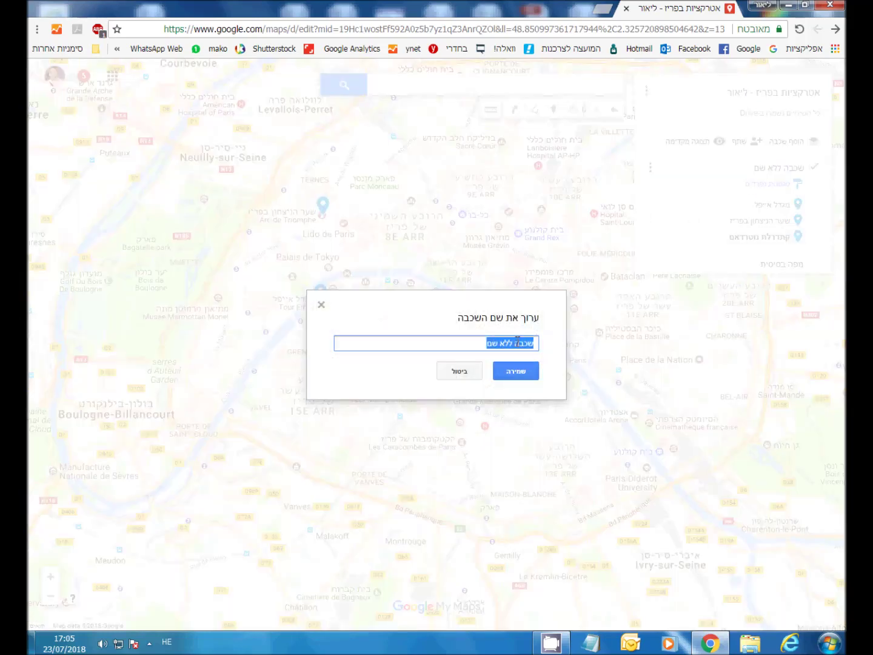
text(אטרקציות)
click(521, 368)
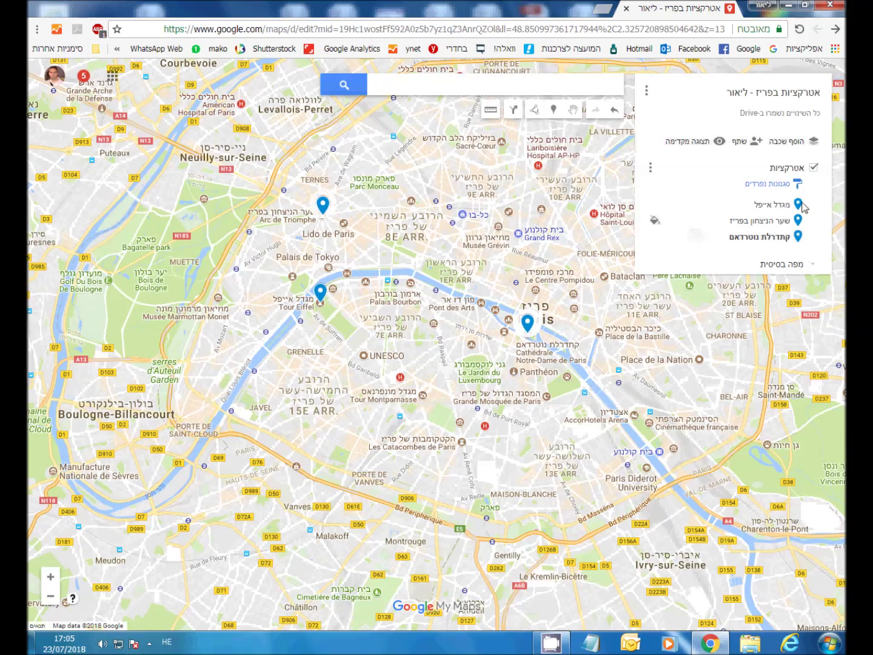
- Add a second layer to the map and name it "מוזיאונים"
click(783, 145)
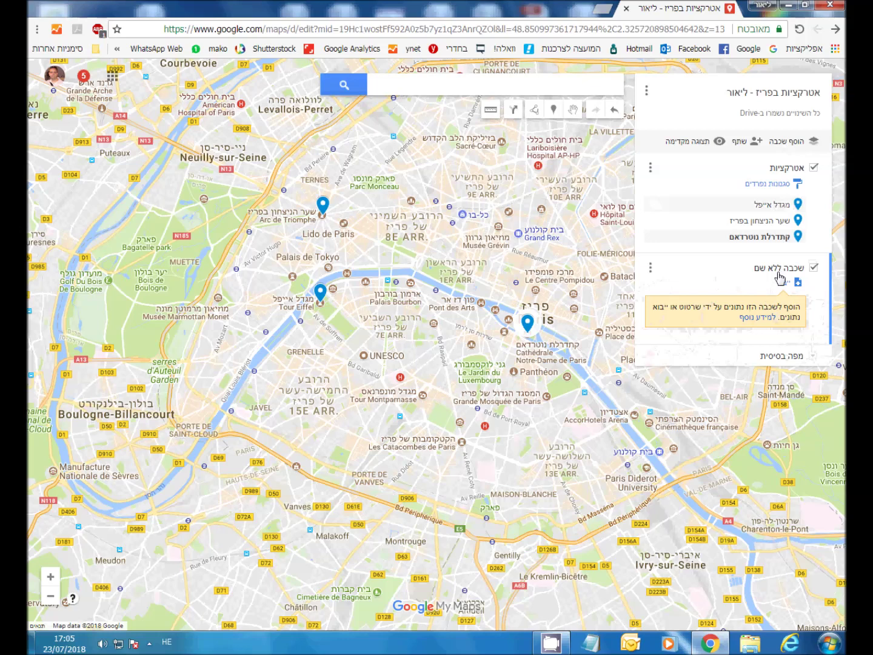
click(779, 268)
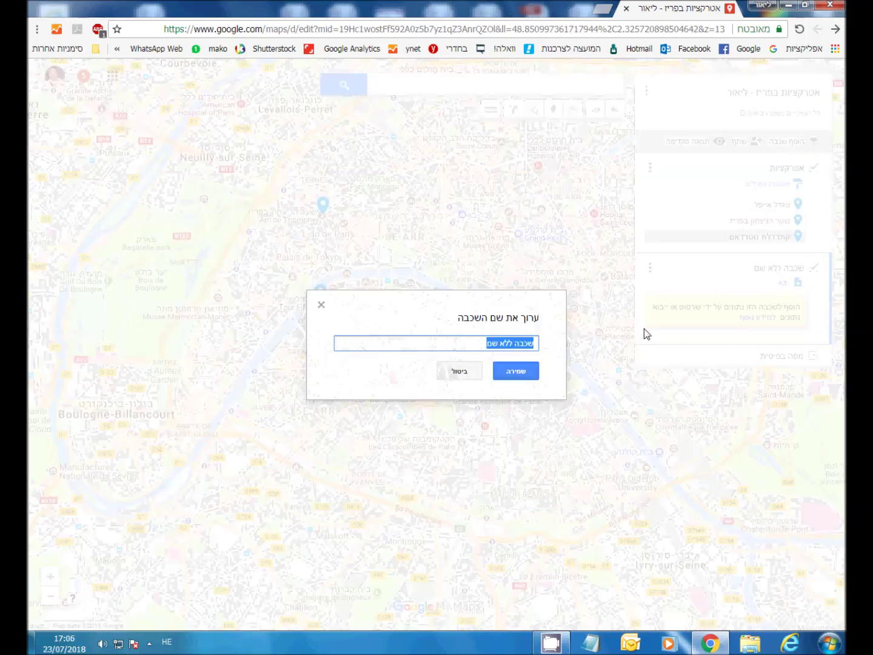
text(מוזיאונים)
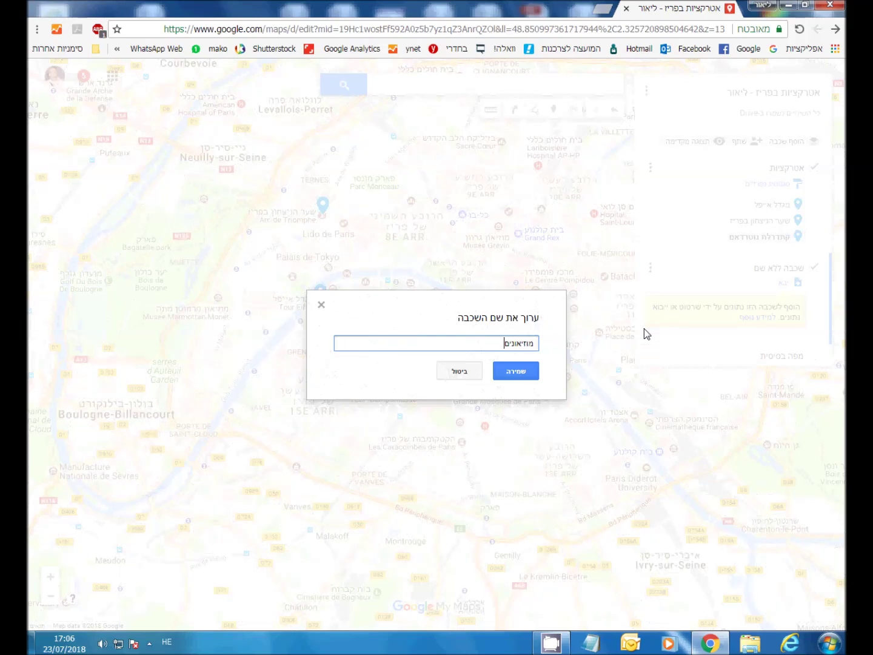
click(538, 374)
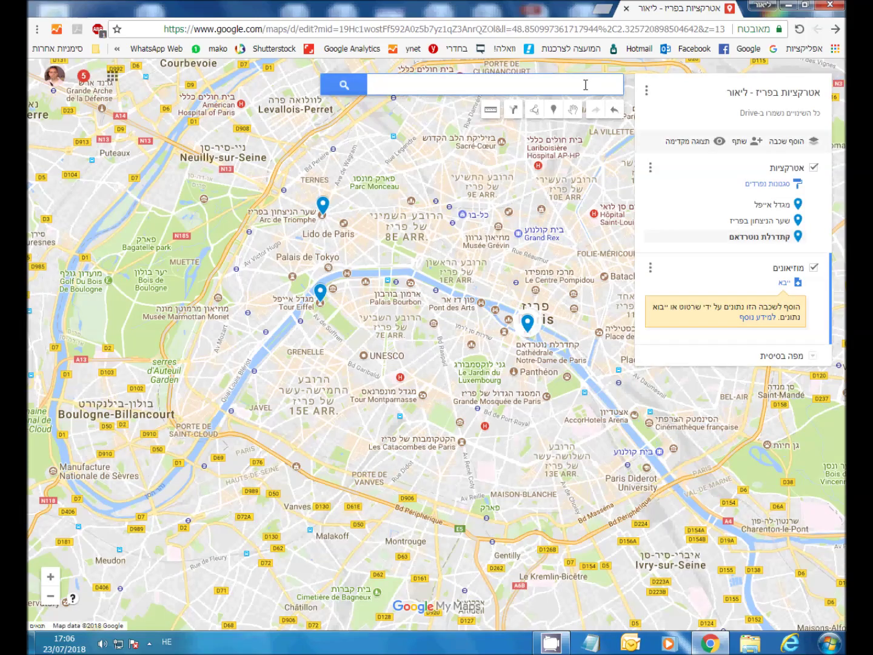
- Search for "מוזיאון הלובר" and add the Louvre to the מוזיאונים layer
click(585, 85)
text(מוזיאון)
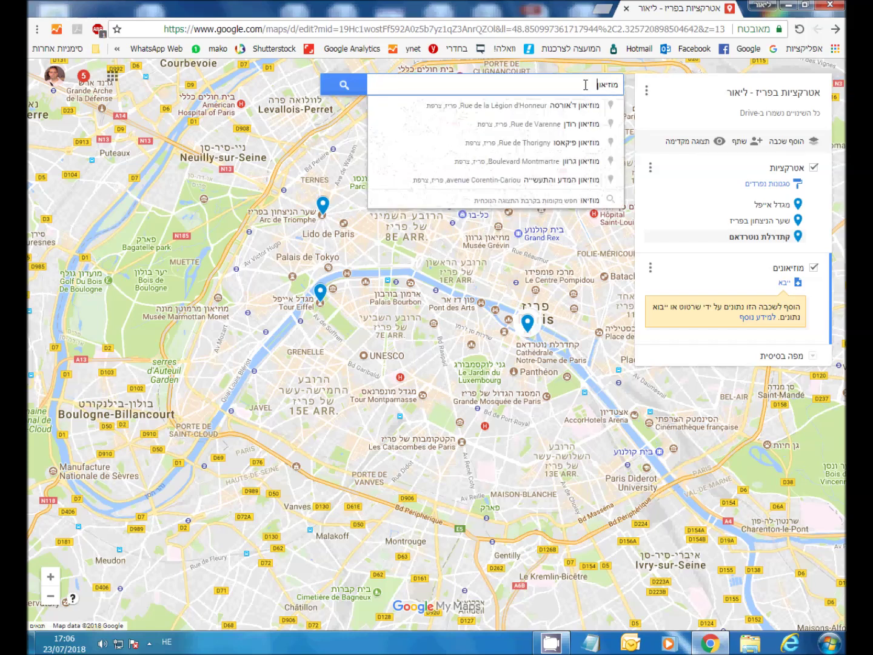
text( הל)
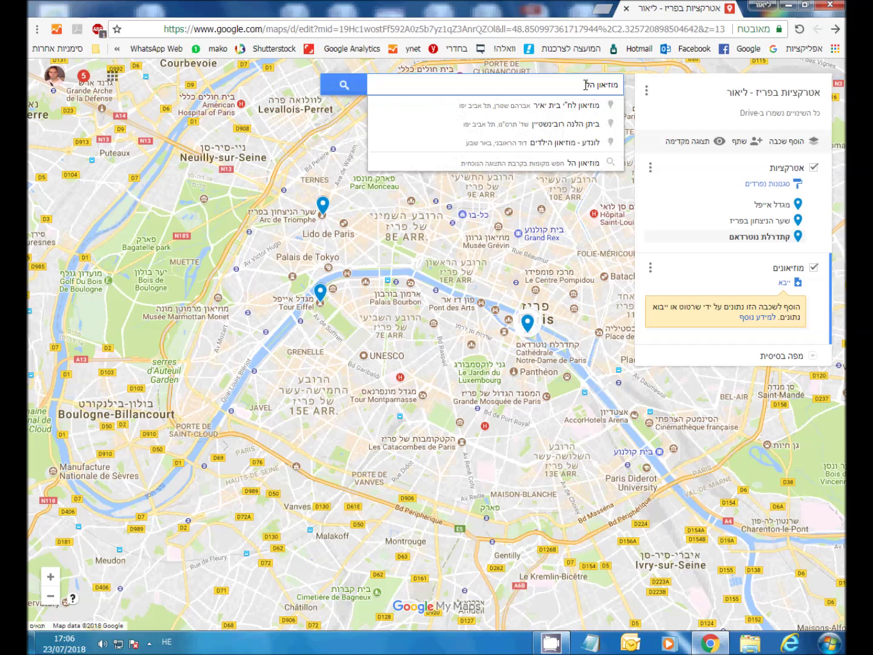
text(ובר)
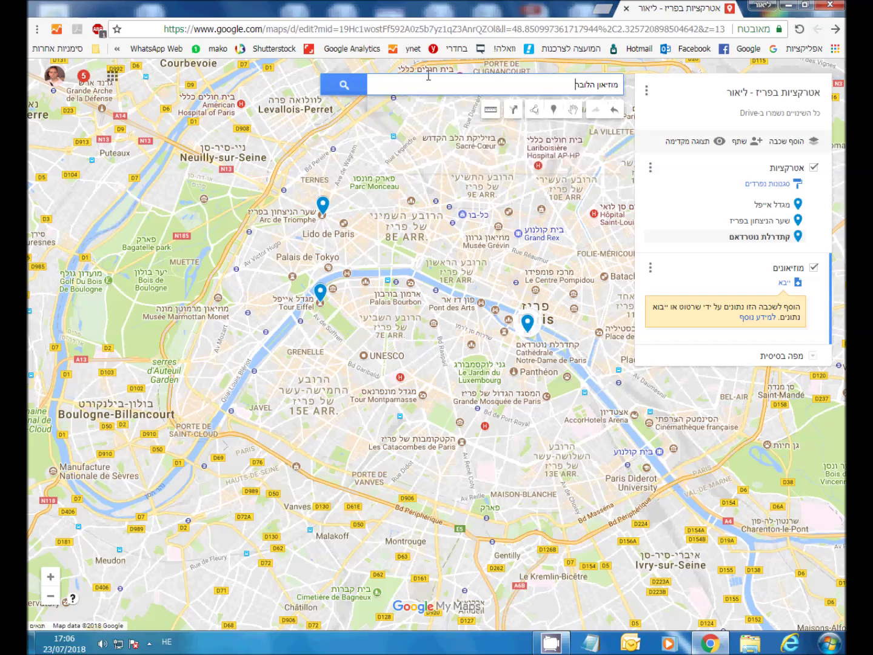
click(344, 84)
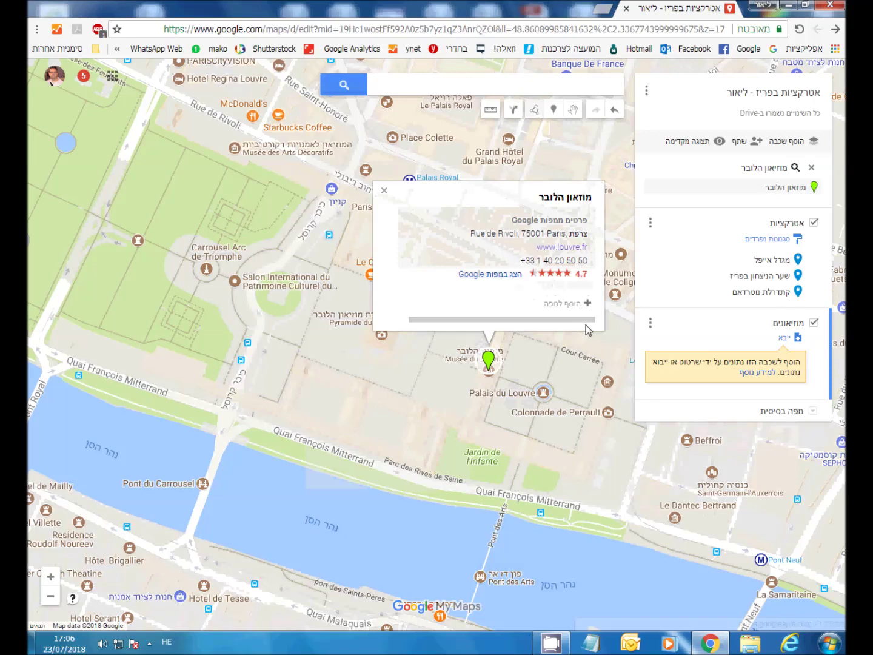
click(571, 308)
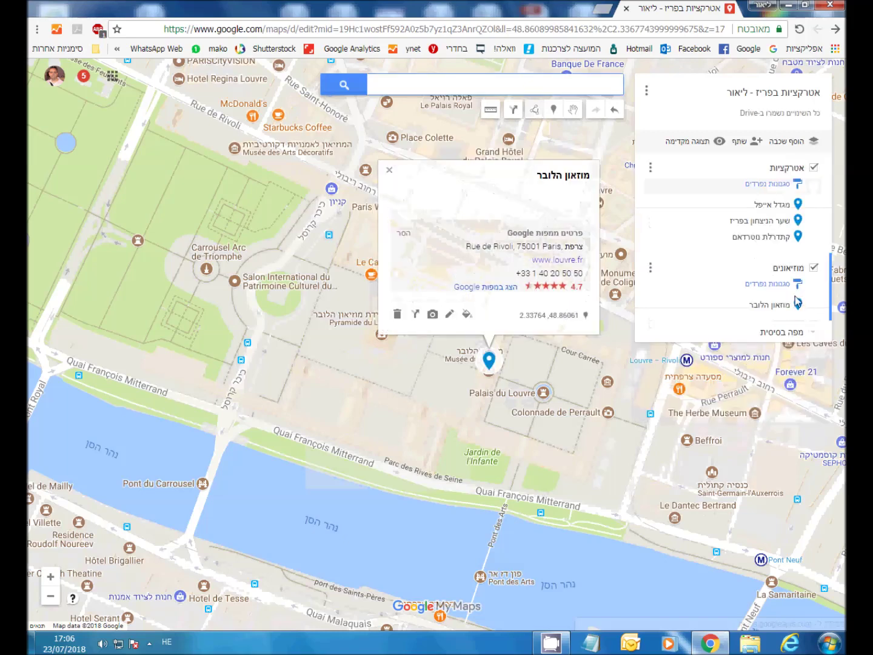
- Give the Louvre marker the circled star icon from the sports and leisure set, colour it dark green and close its details
click(654, 307)
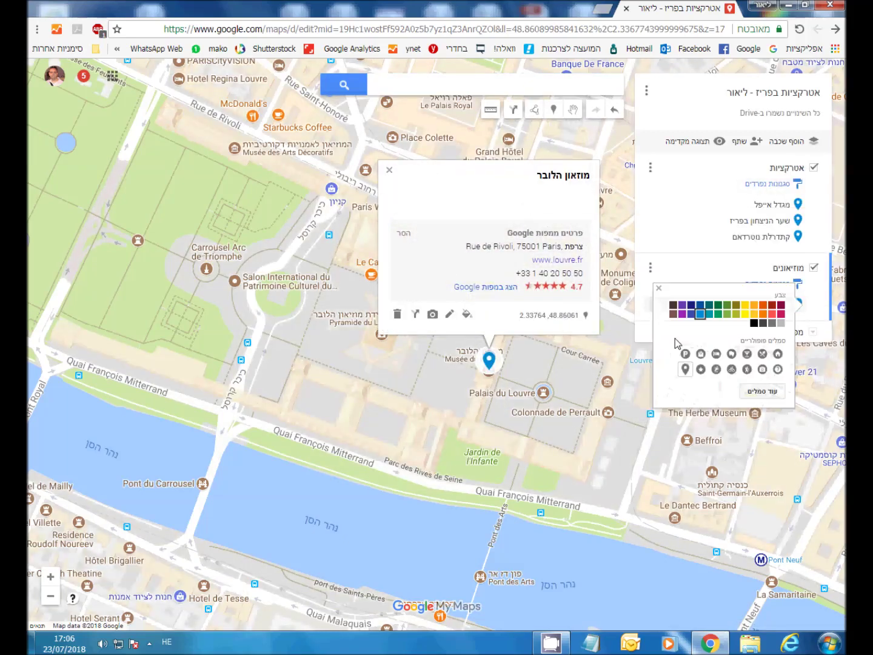
click(762, 391)
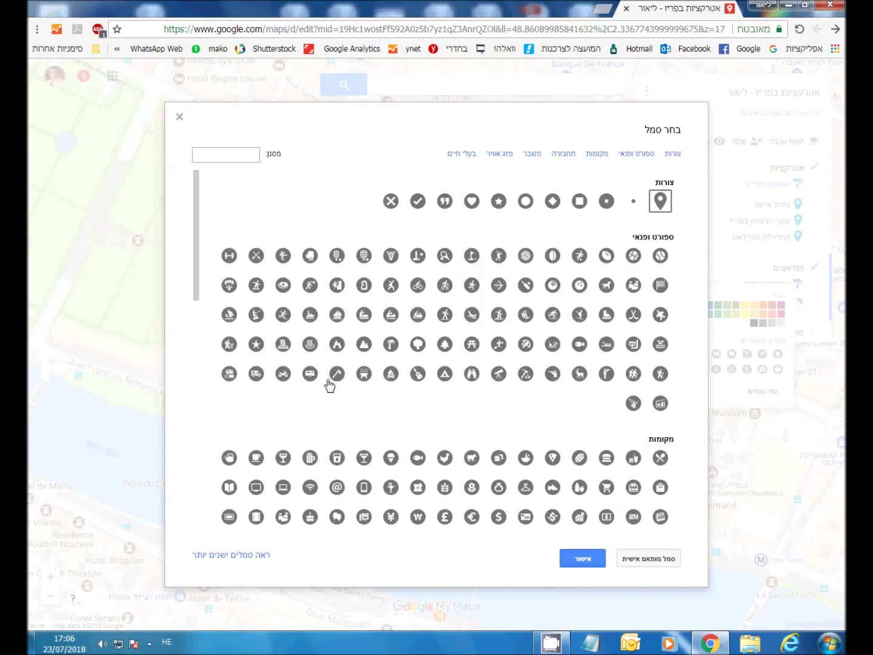
click(256, 344)
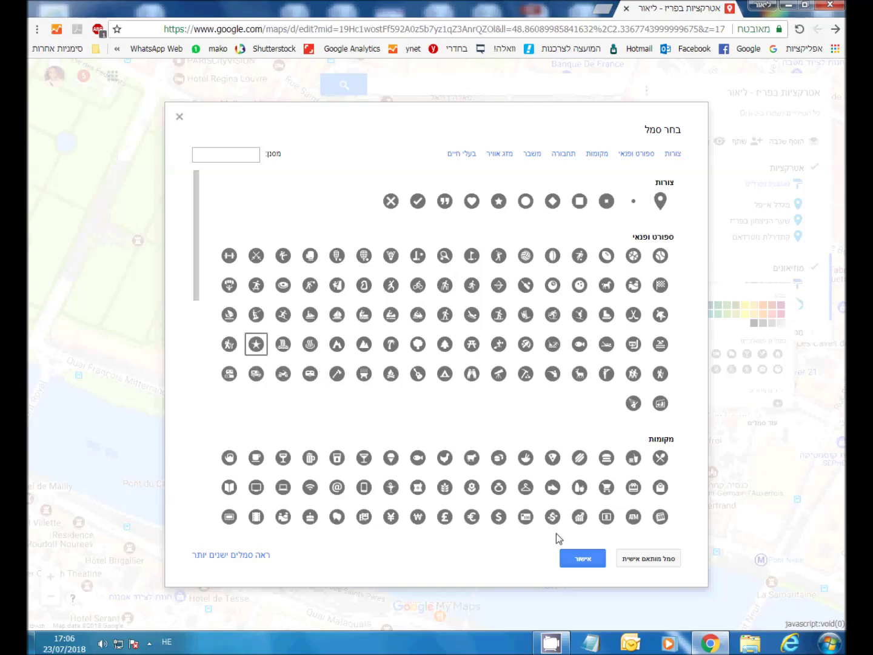
click(581, 559)
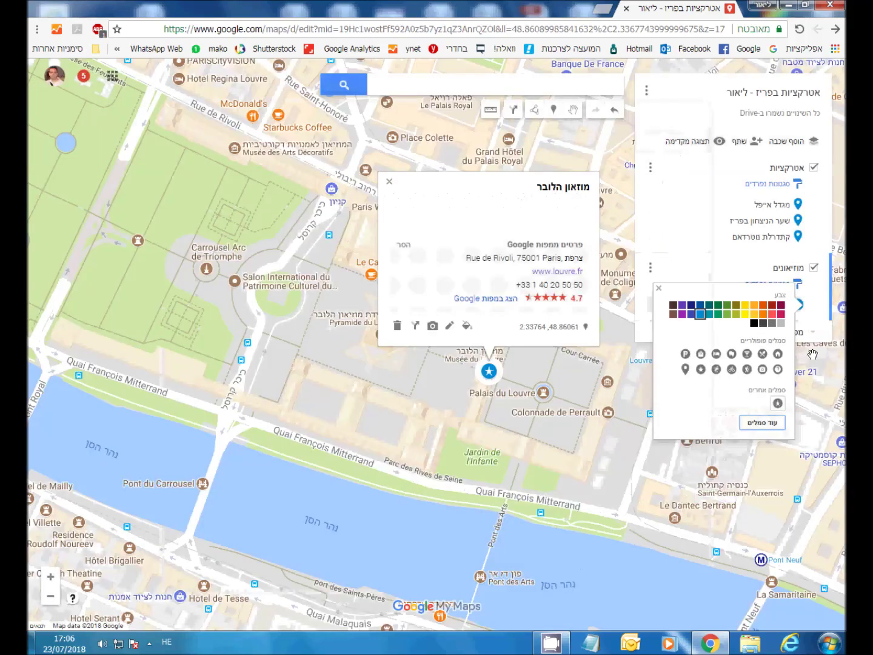
click(721, 309)
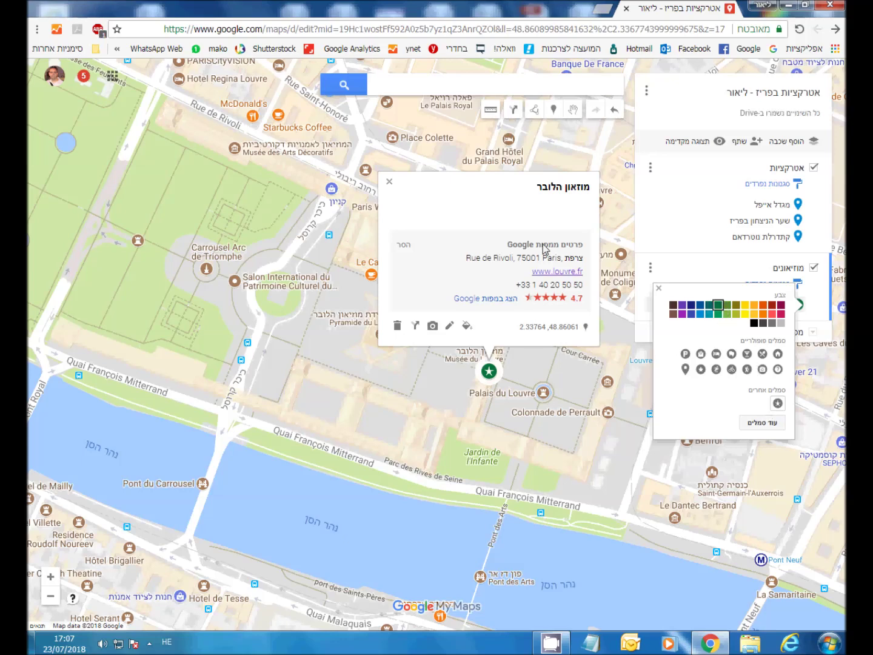
click(389, 183)
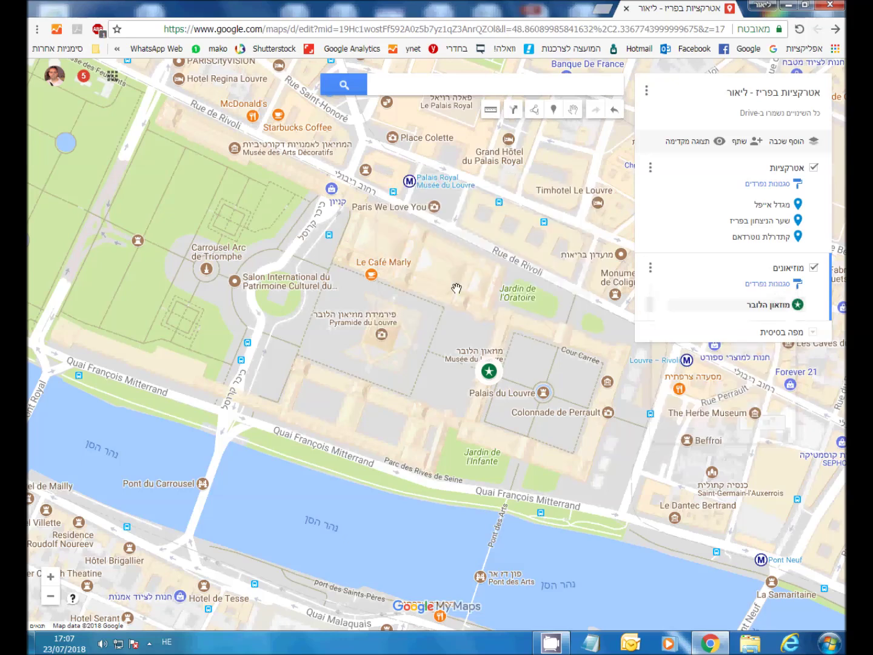
- Find the Pompidou Centre (מרכז ז'ורז' פומפידו) in Paris and add it to the מוזיאונים layer
click(580, 85)
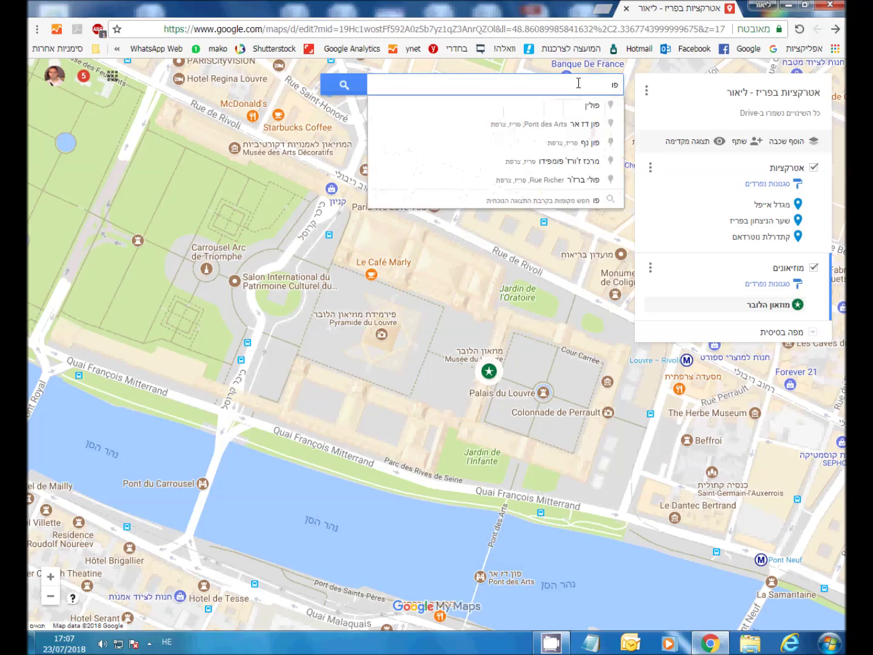
text(פומפ)
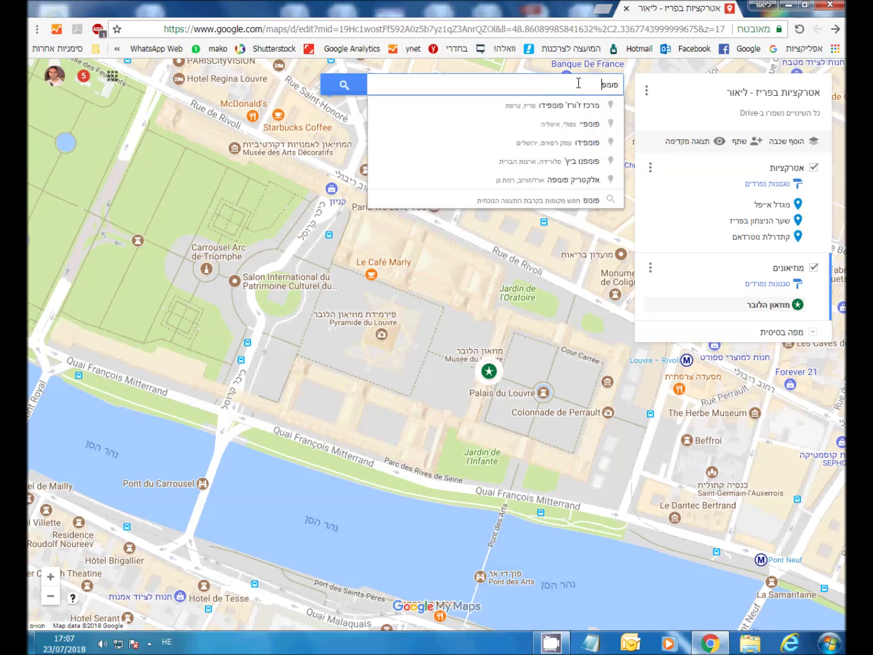
click(554, 108)
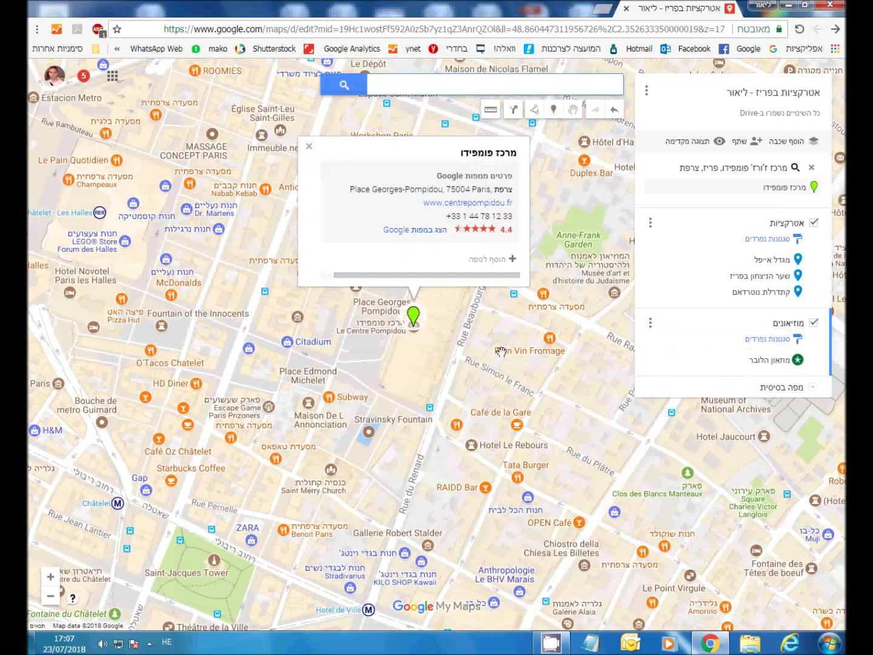
click(489, 262)
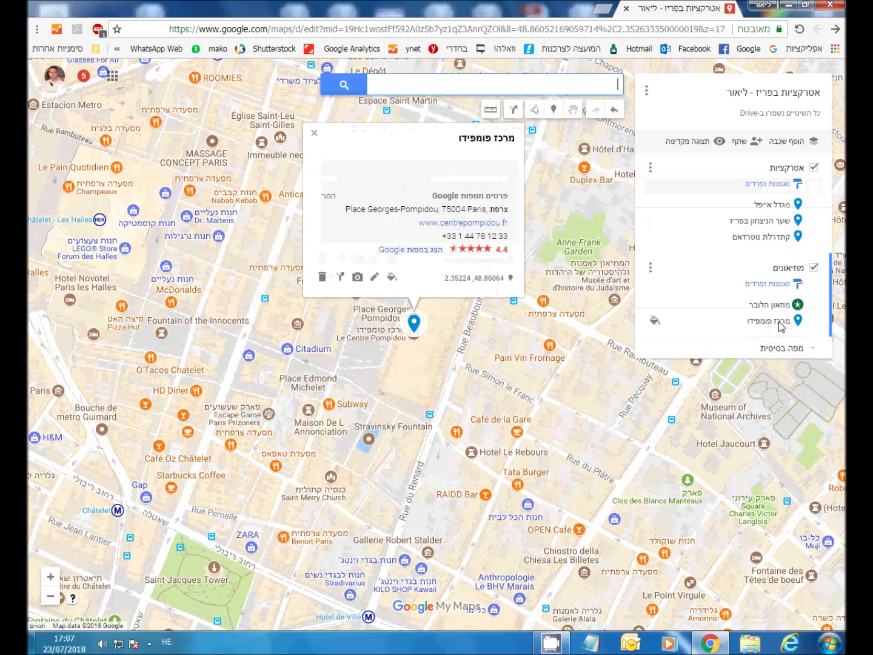
- Style the Pompidou Centre marker in dark green with a star icon to match the Louvre marker
click(654, 321)
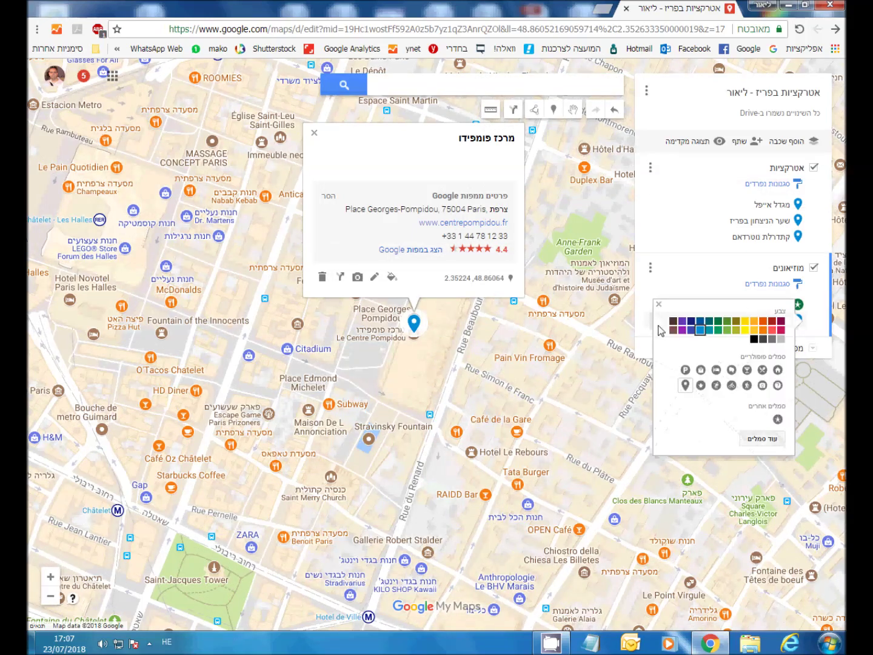
click(717, 321)
click(701, 385)
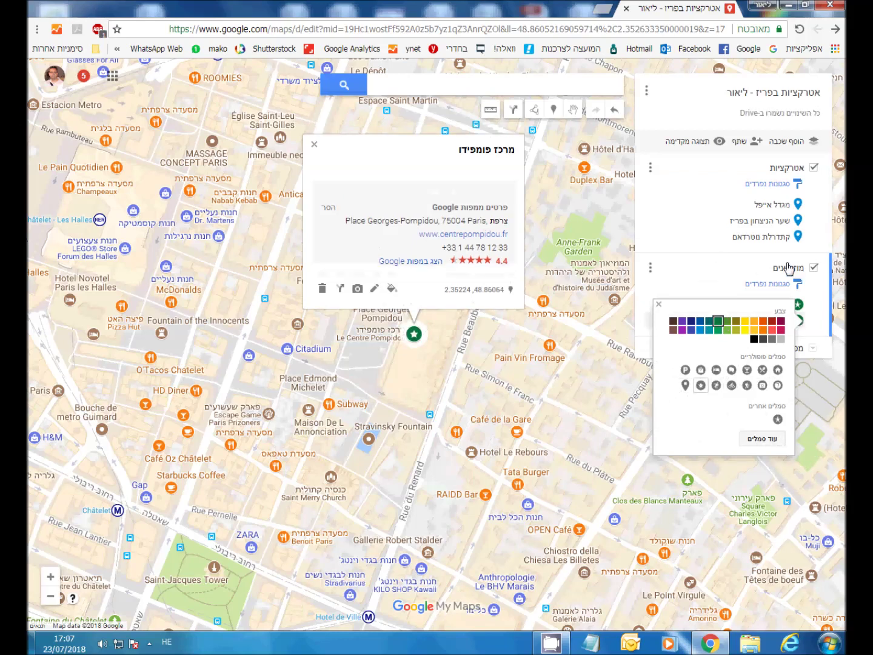
click(687, 94)
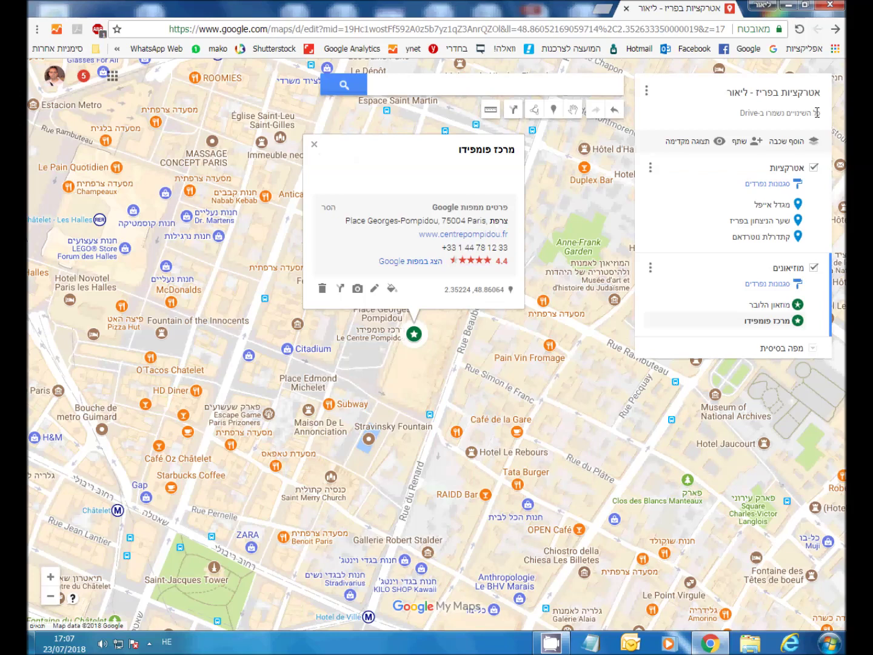
- Replace the first word of the map's title with אתרים, save it, and close the Pompidou Centre details
click(800, 97)
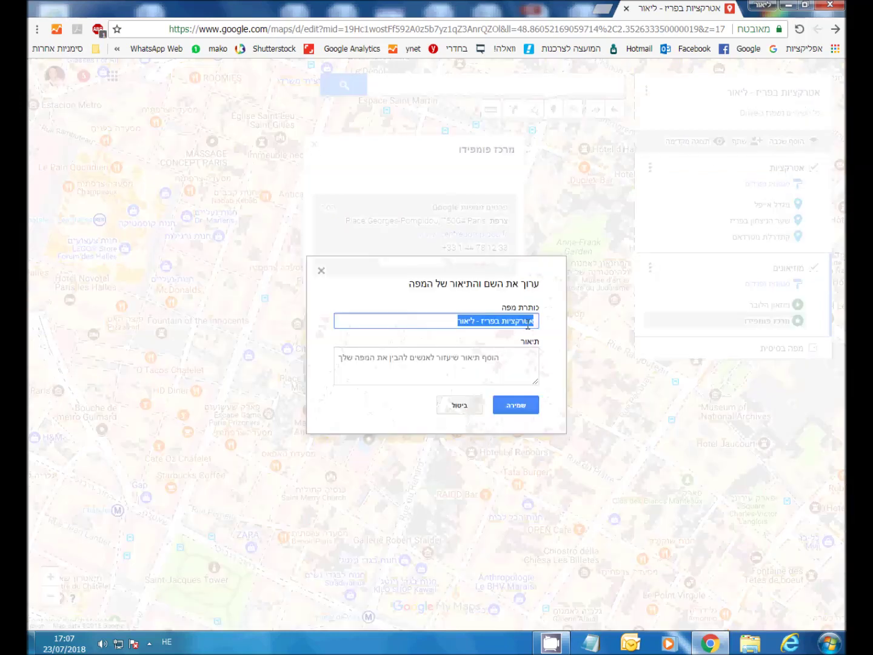
double_click(528, 325)
text(אנר)
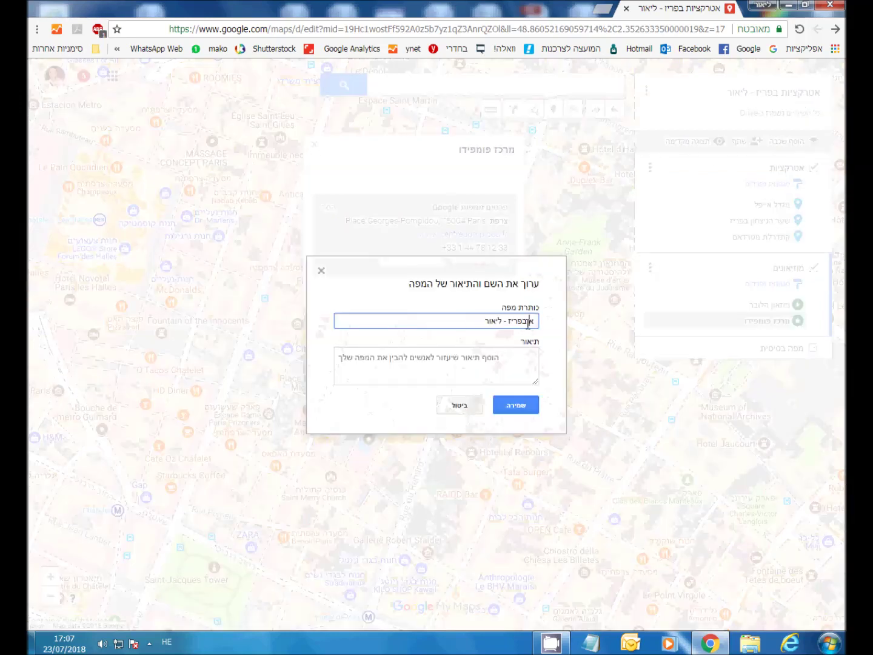
text(ים)
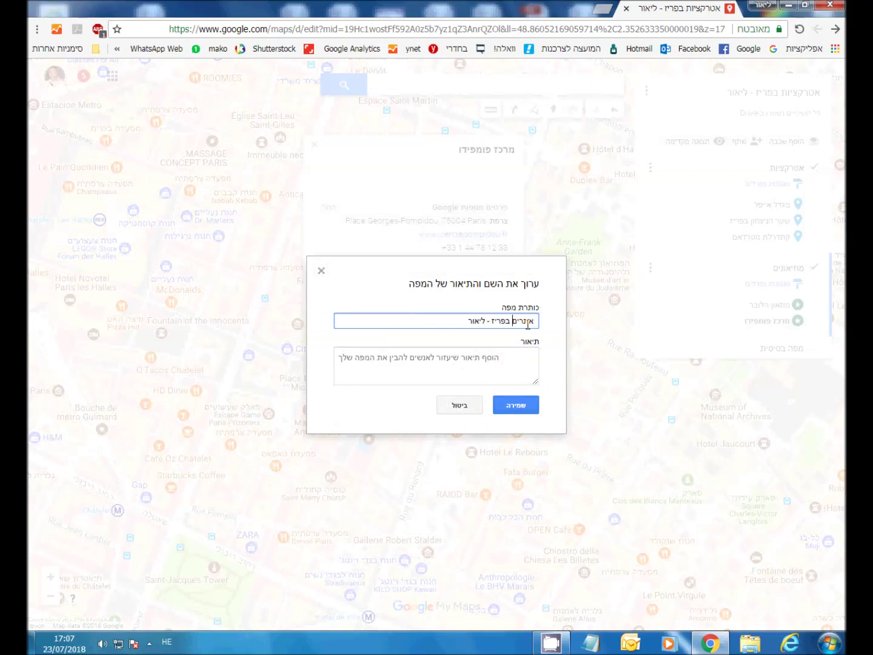
click(518, 408)
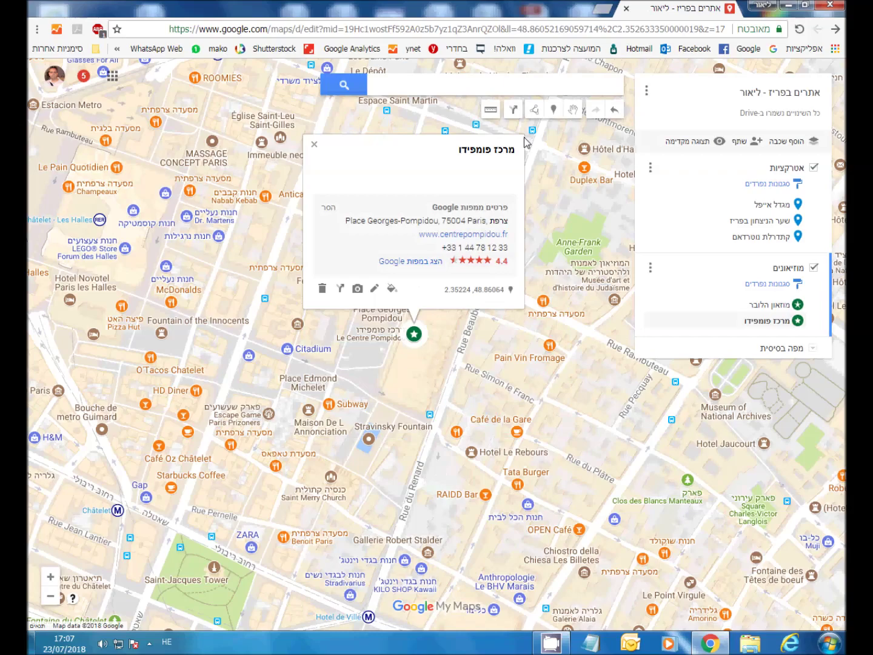
click(315, 145)
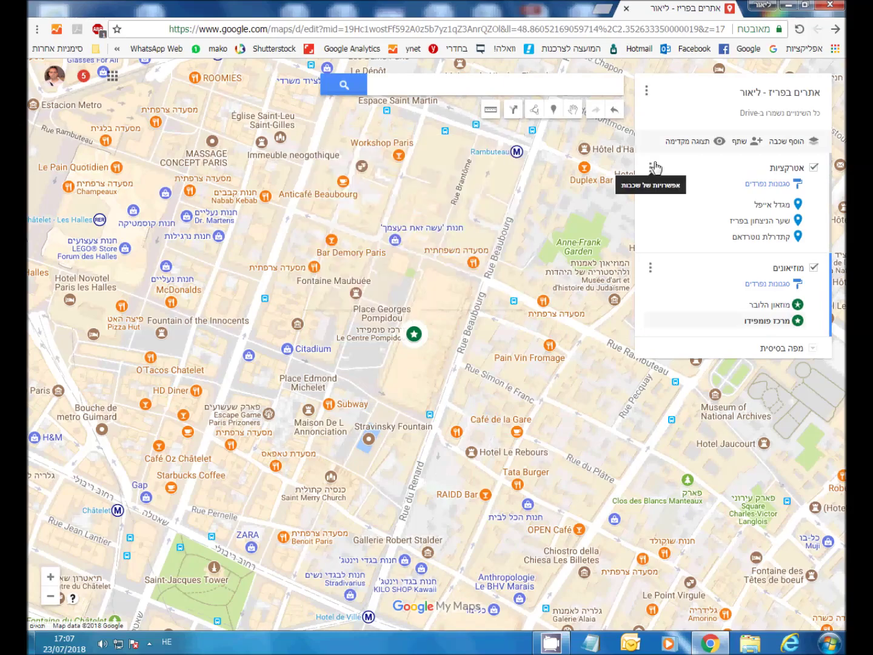
- Examine how the attraction and museum markers are spread across Paris and which options the map offers
scroll(427, 430, down, 3)
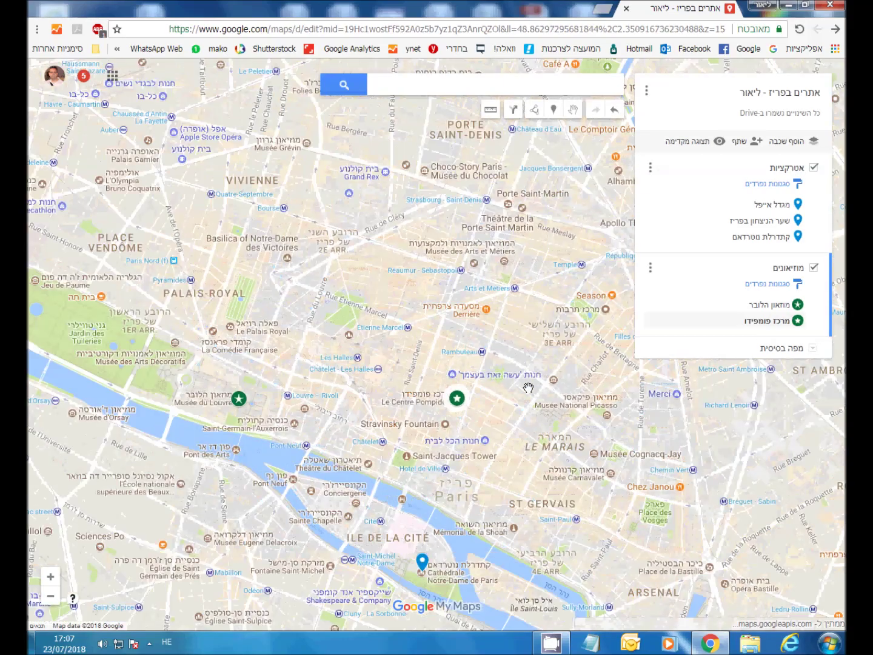
scroll(463, 340, down, 2)
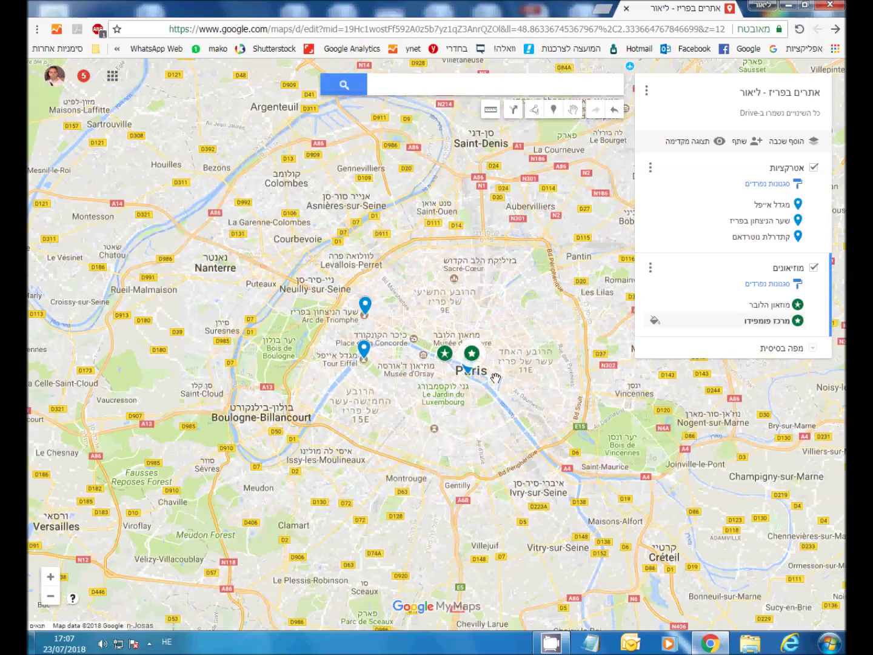
drag(434, 400, 366, 419)
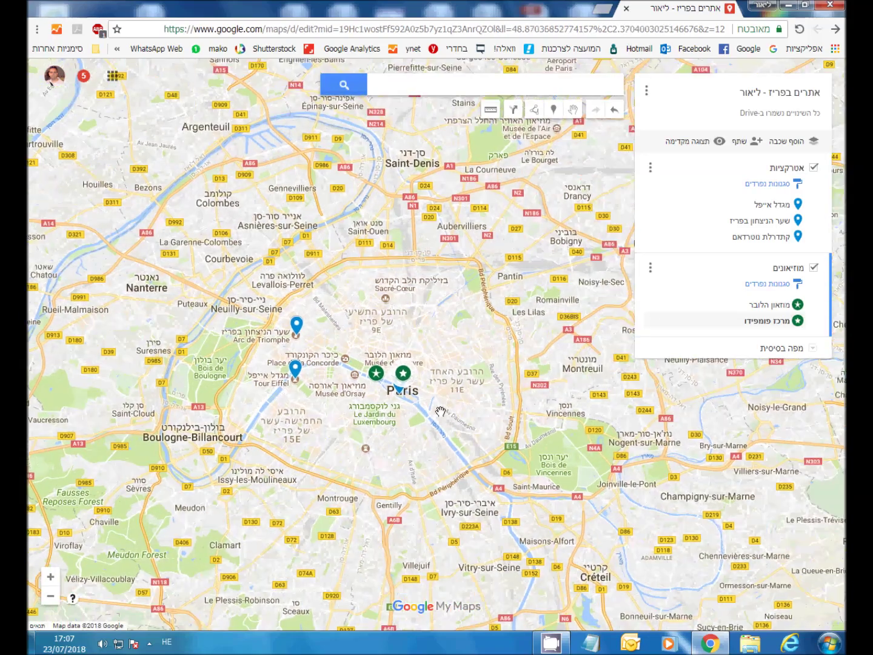
scroll(438, 409, up, 1)
scroll(367, 337, up, 1)
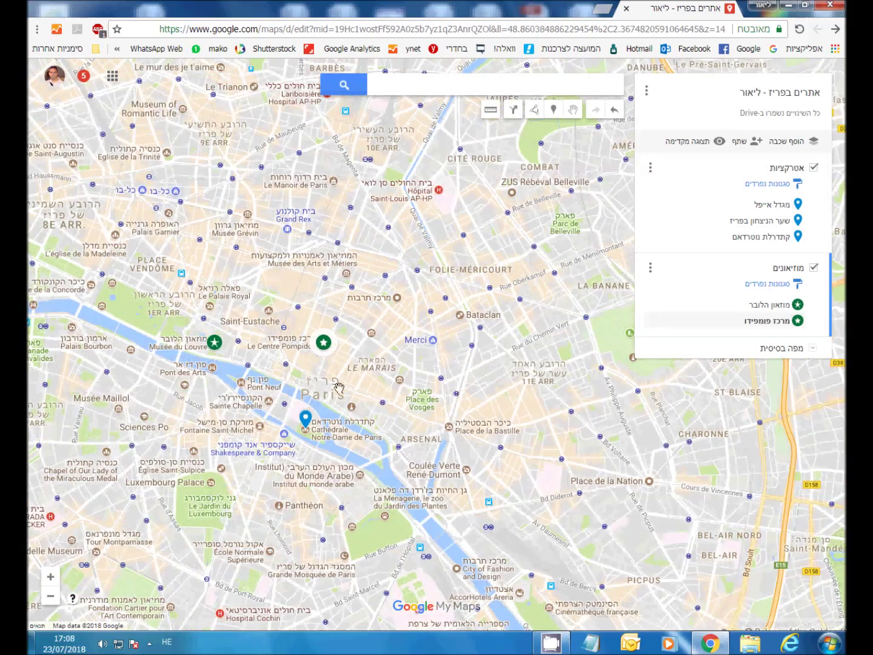
scroll(399, 401, down, 1)
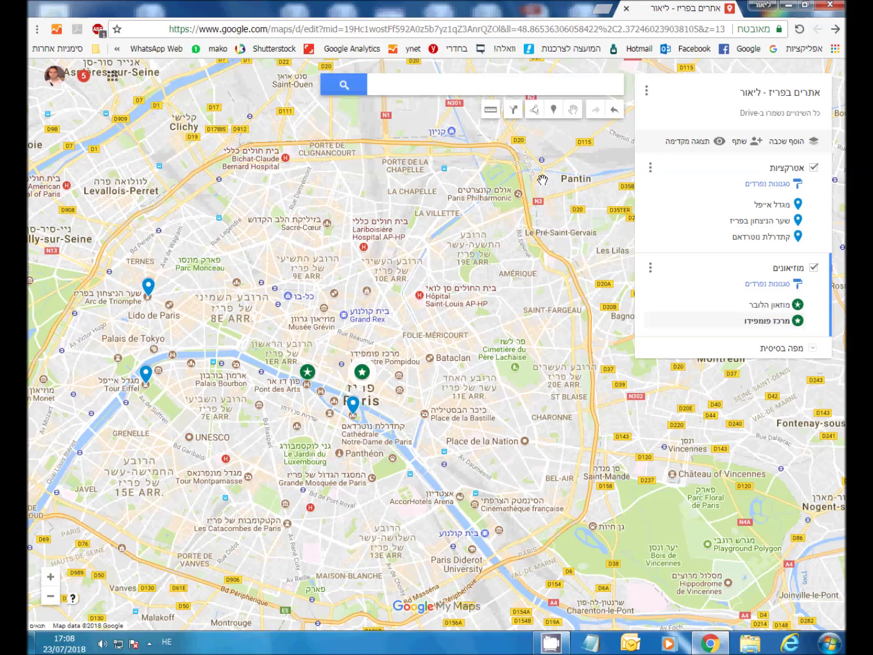
click(646, 90)
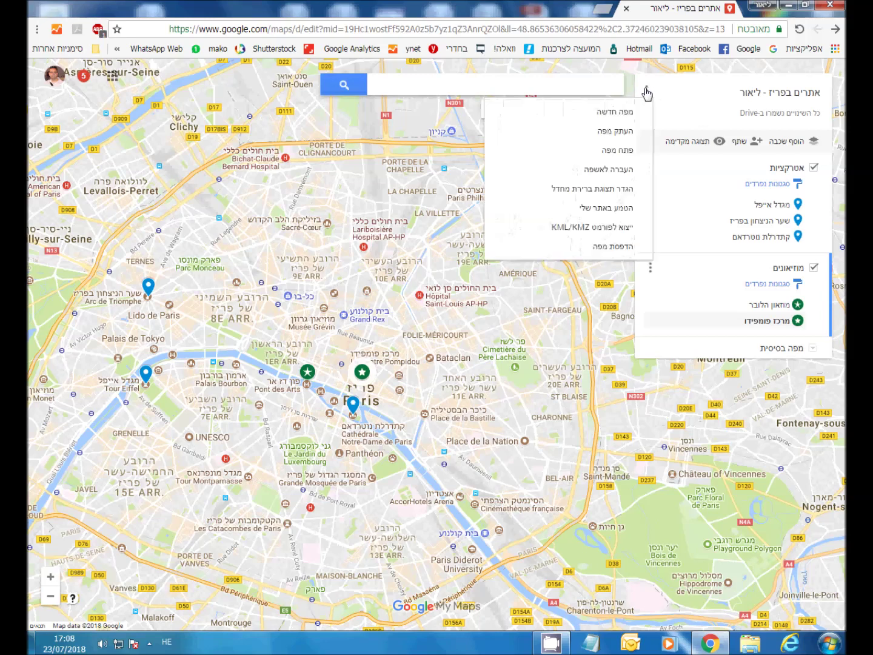
click(646, 91)
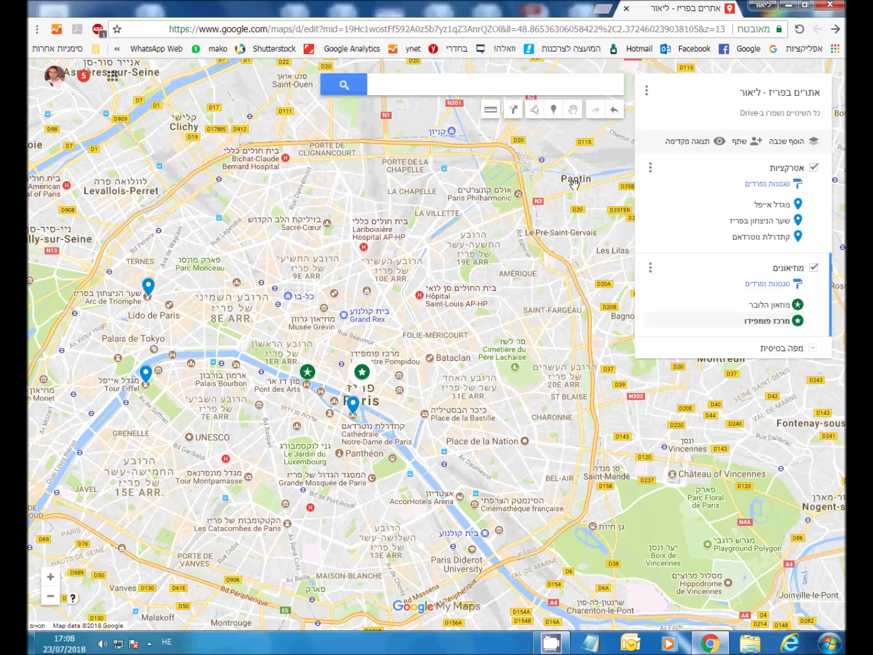
- Measure the route from the Louvre through the Pompidou Centre, Notre-Dame, Eiffel Tower and Arc de Triomphe back to the Louvre, then dismiss the measurement
click(490, 113)
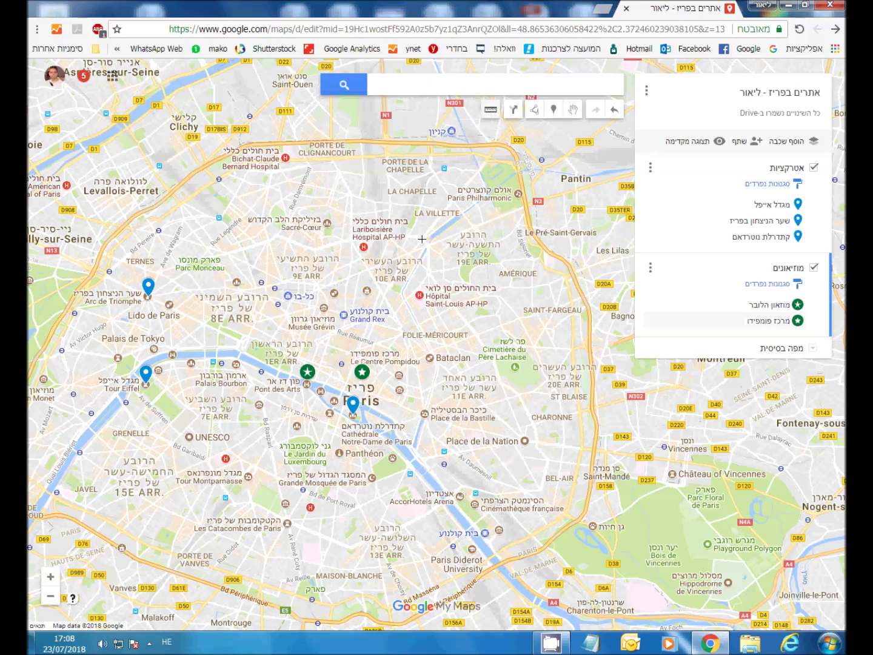
click(309, 371)
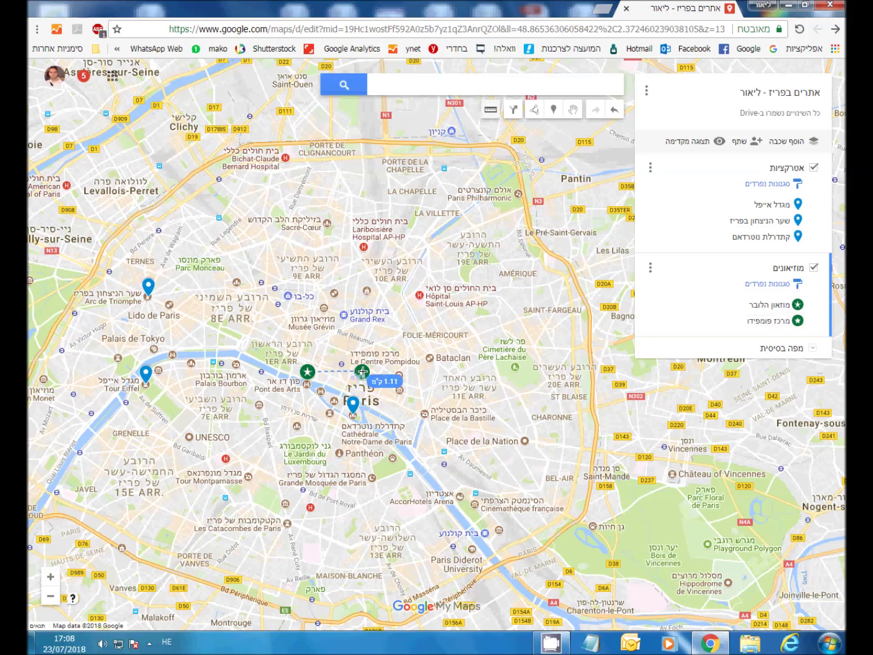
click(362, 373)
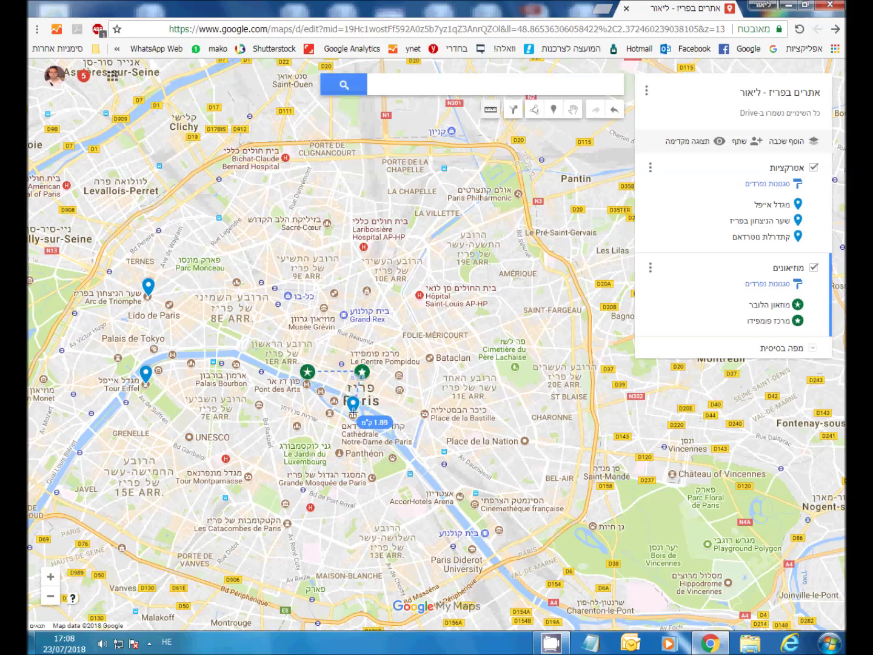
click(343, 405)
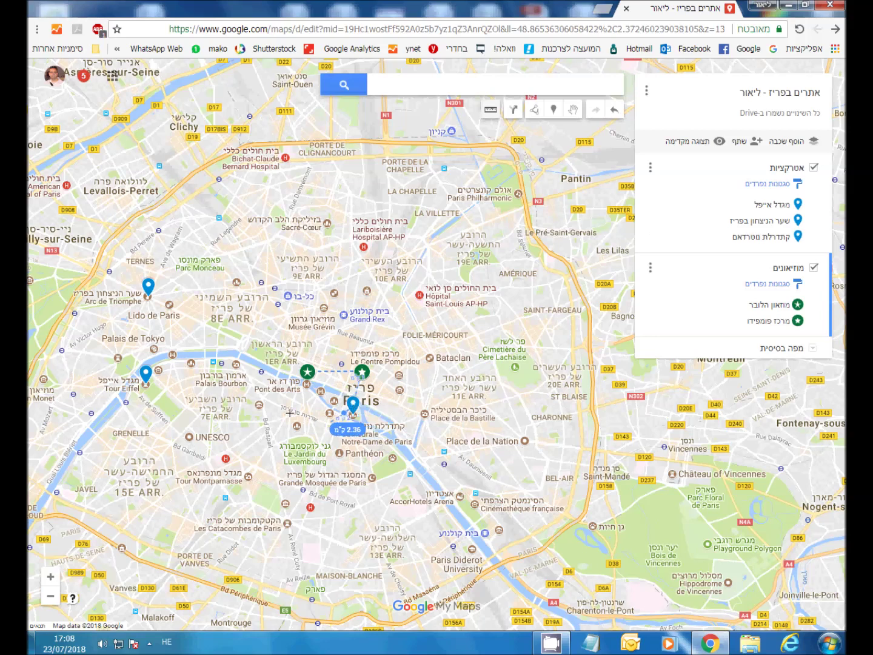
double_click(151, 386)
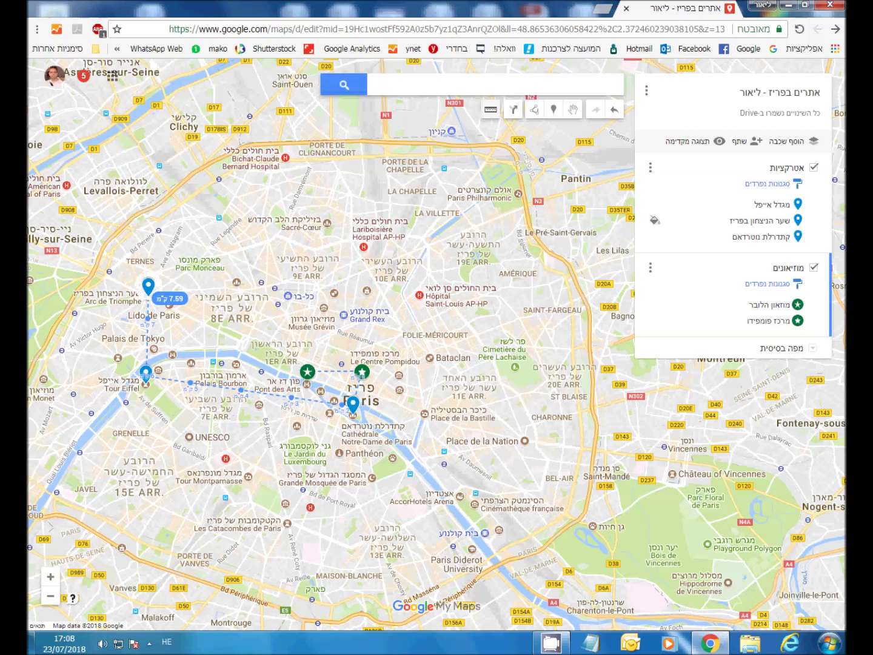
click(151, 292)
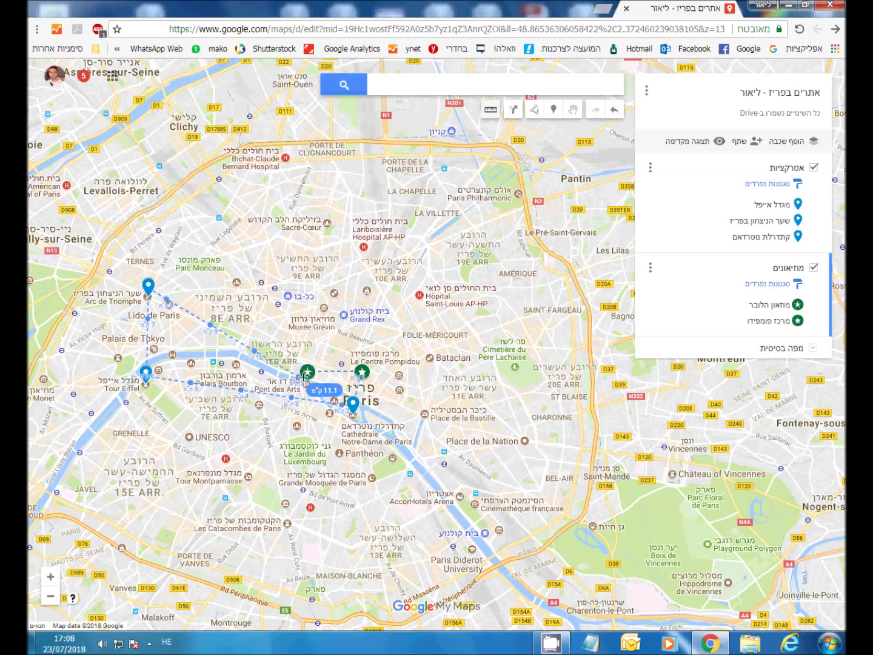
click(308, 374)
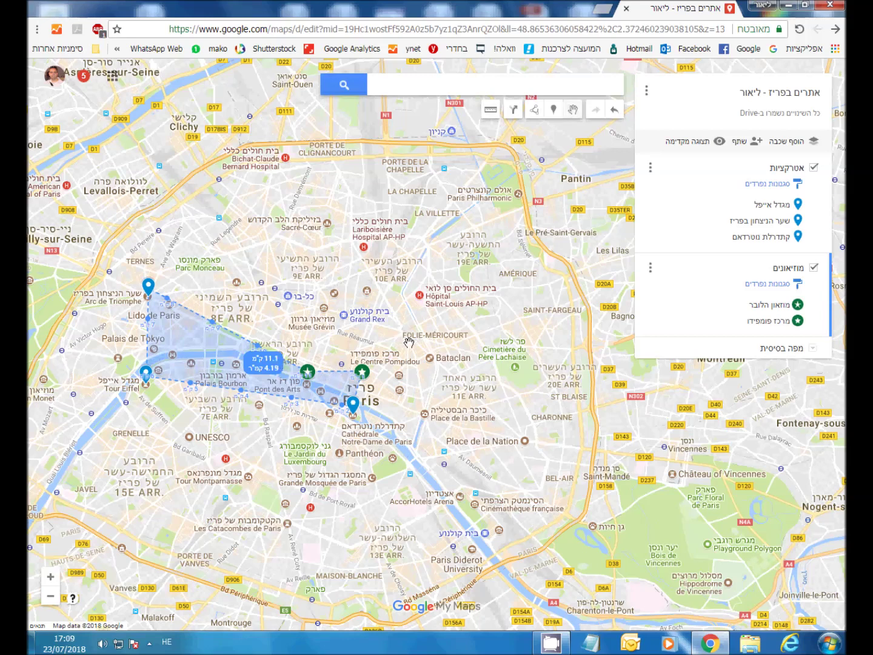
key(Escape)
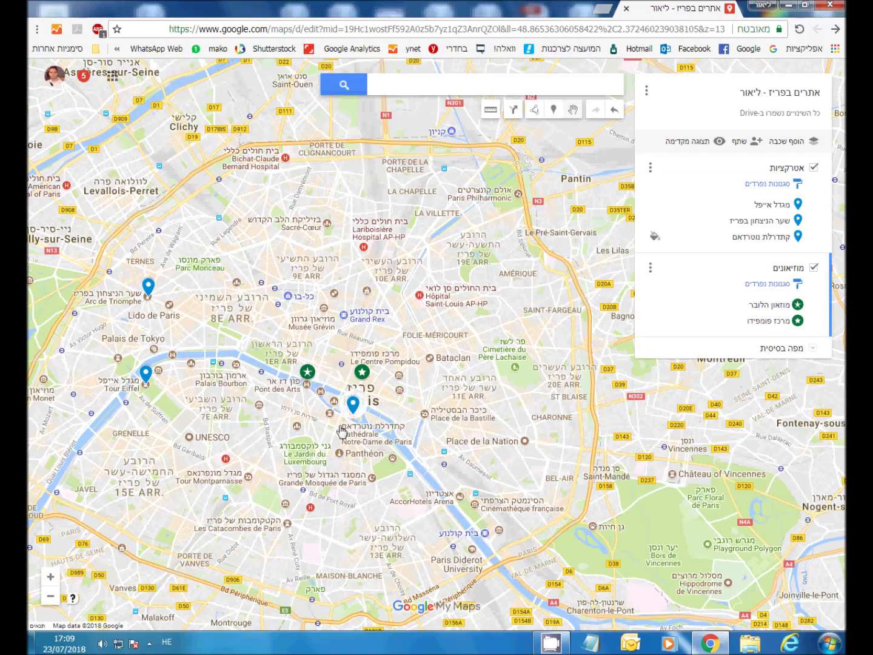
scroll(295, 448, up, 1)
scroll(295, 447, up, 1)
drag(248, 371, 385, 393)
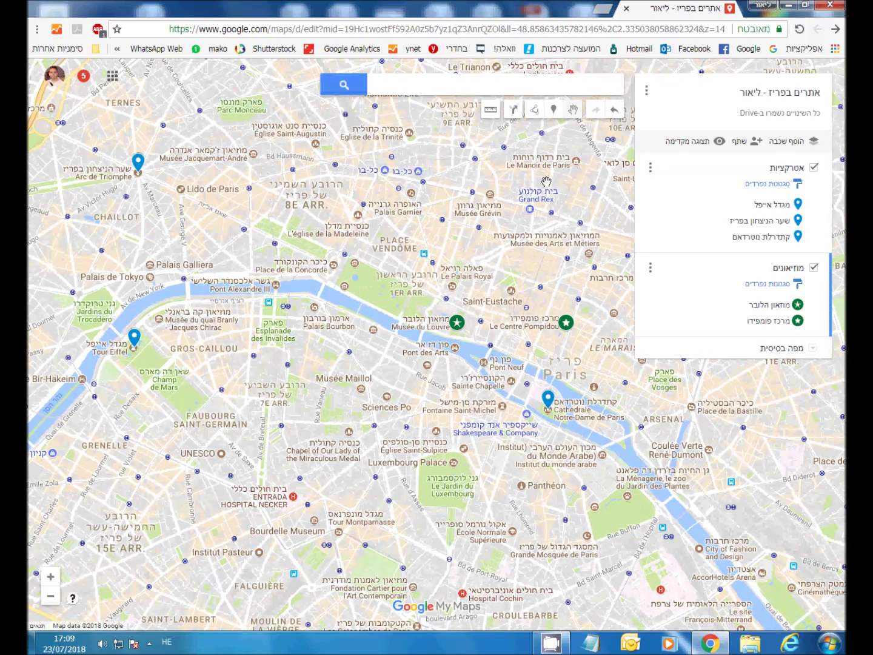
click(112, 75)
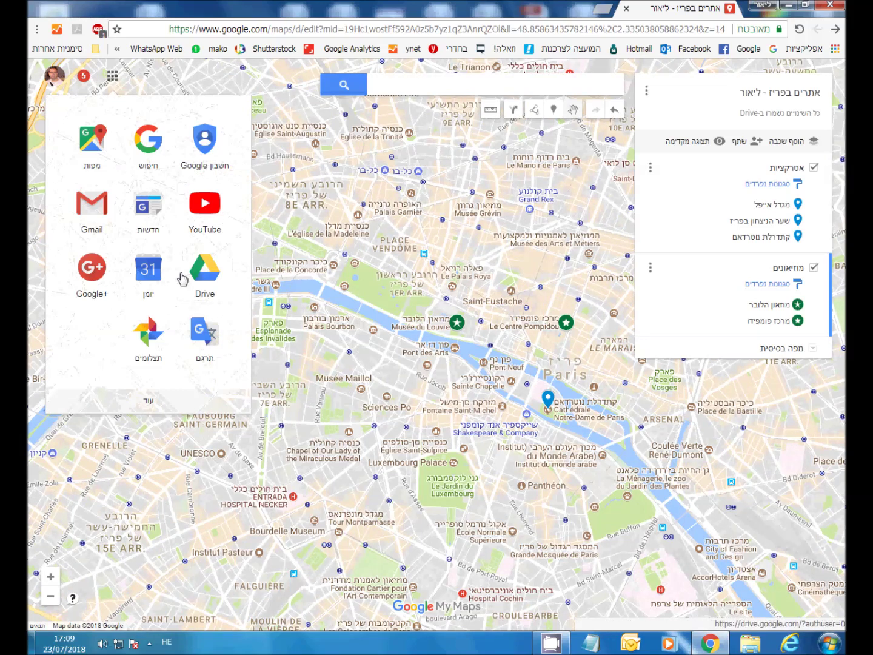
- Go to the Google homepage, search for "my maps" and open the Google MyMaps result
click(747, 52)
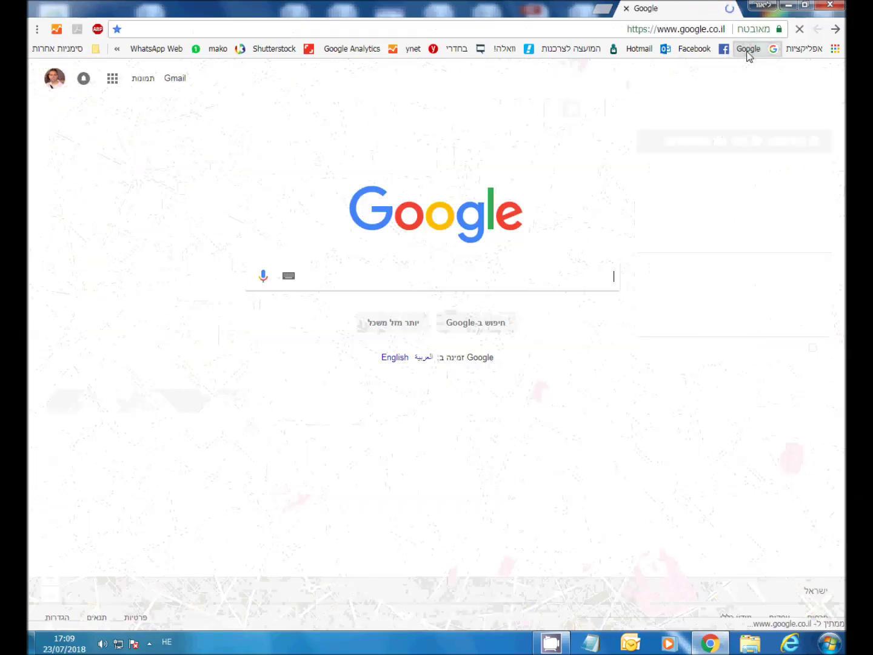
text(צ)
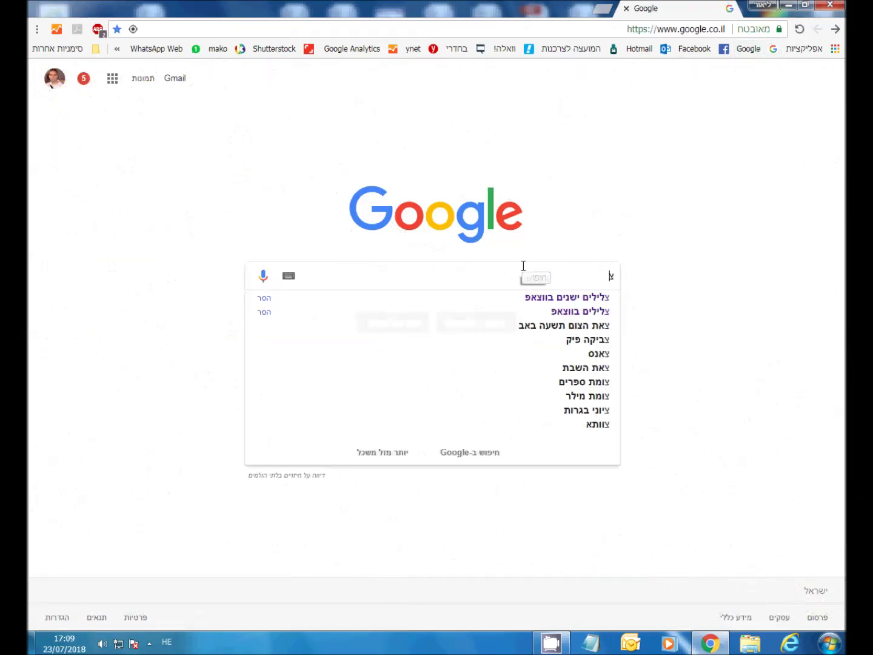
key(BackSpace)
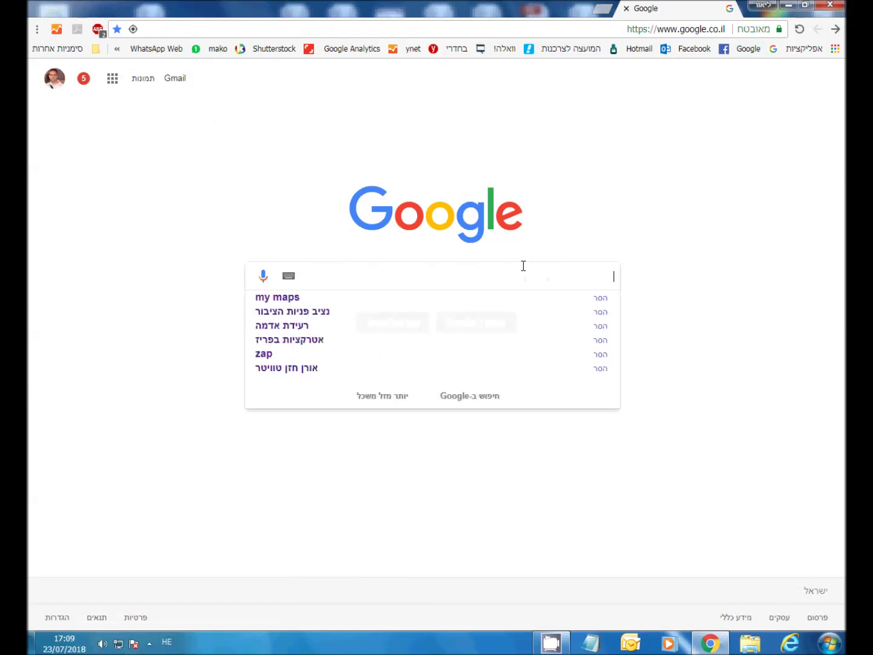
key(alt+shift)
text(m)
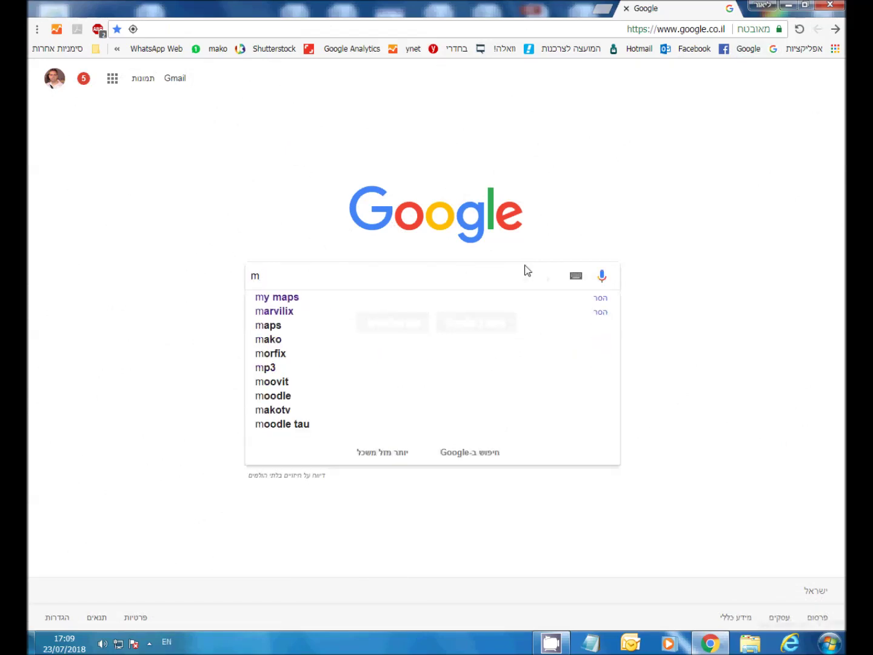
click(283, 298)
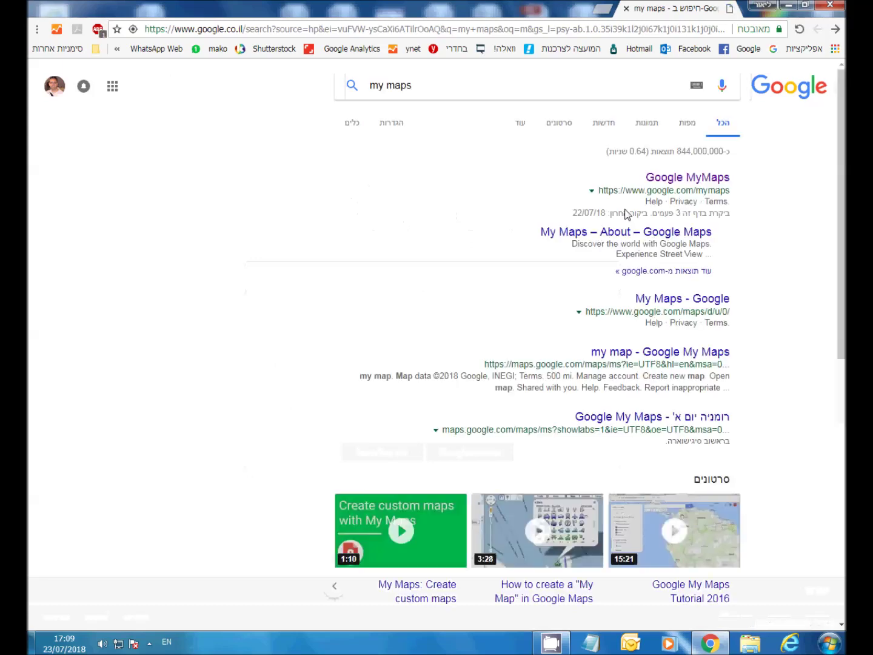
click(697, 178)
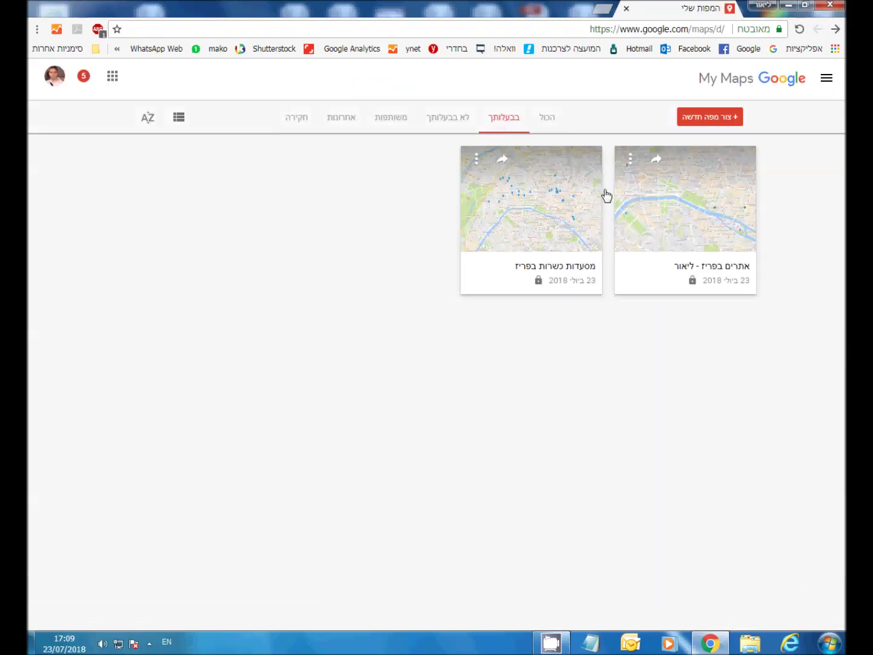
- List all maps and check the management and sharing options of the אתרים בפריז map
click(539, 123)
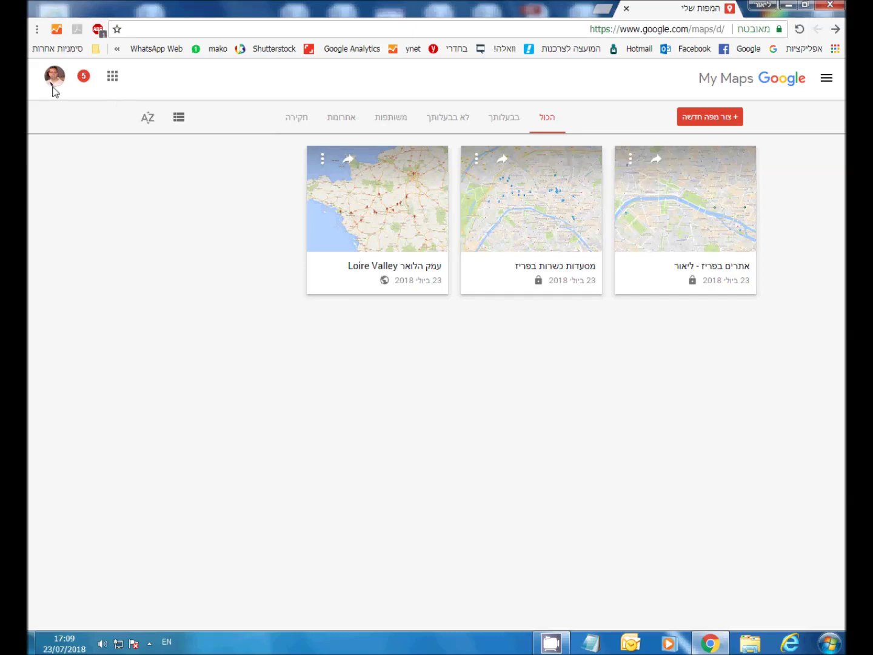
click(631, 161)
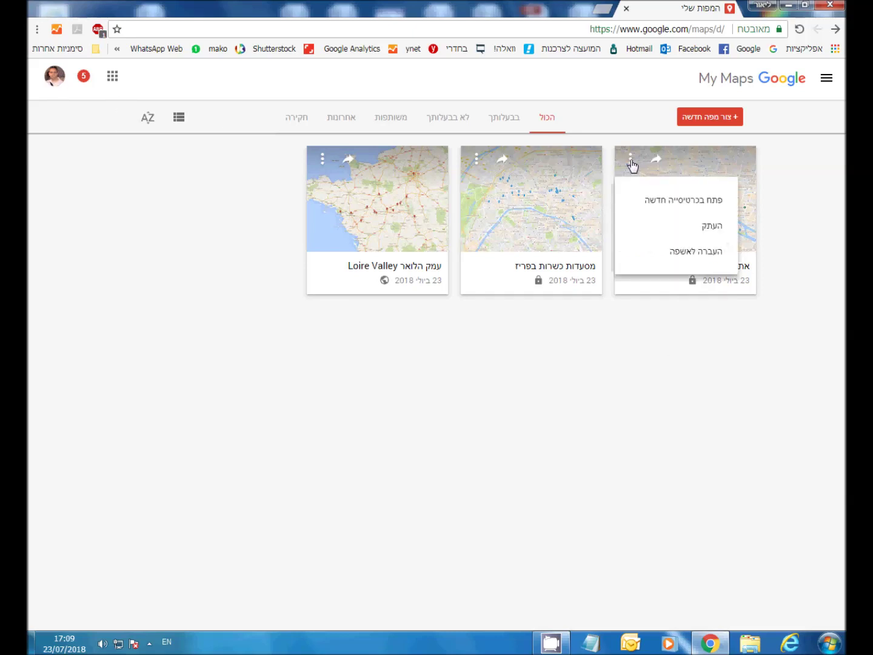
click(653, 120)
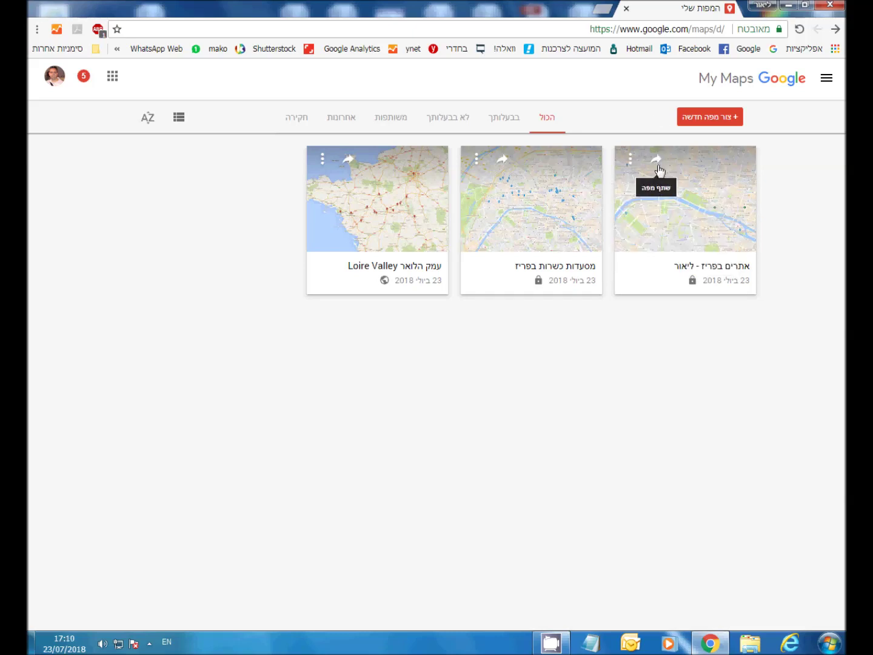
click(660, 165)
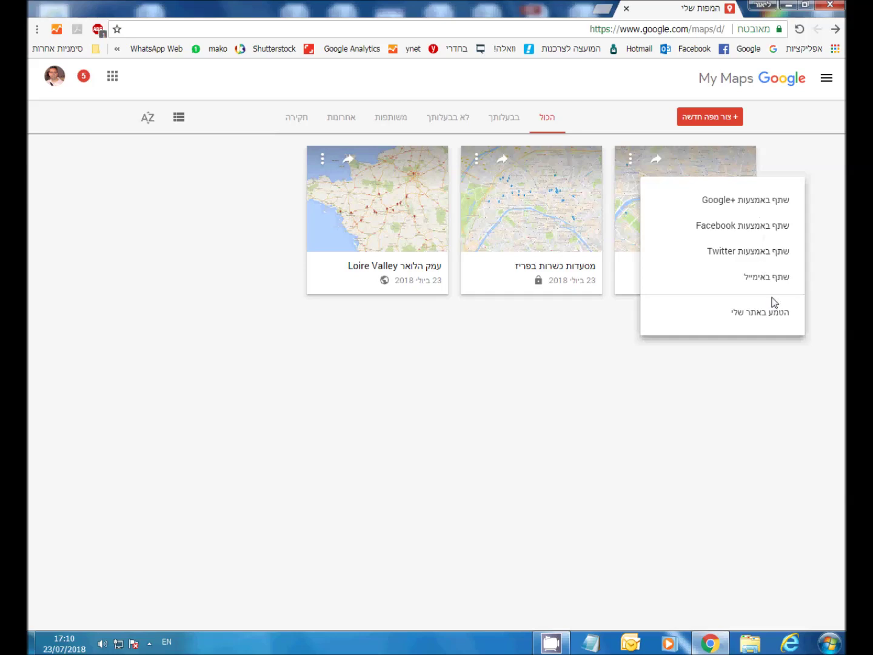
- Open the אתרים בפריז map in the editor and check its map options
click(691, 282)
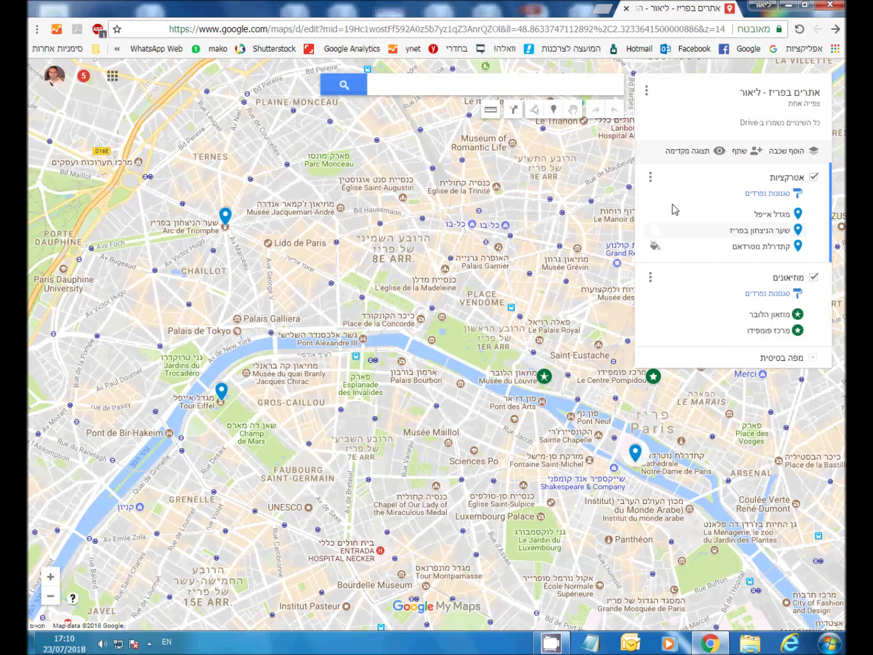
click(646, 92)
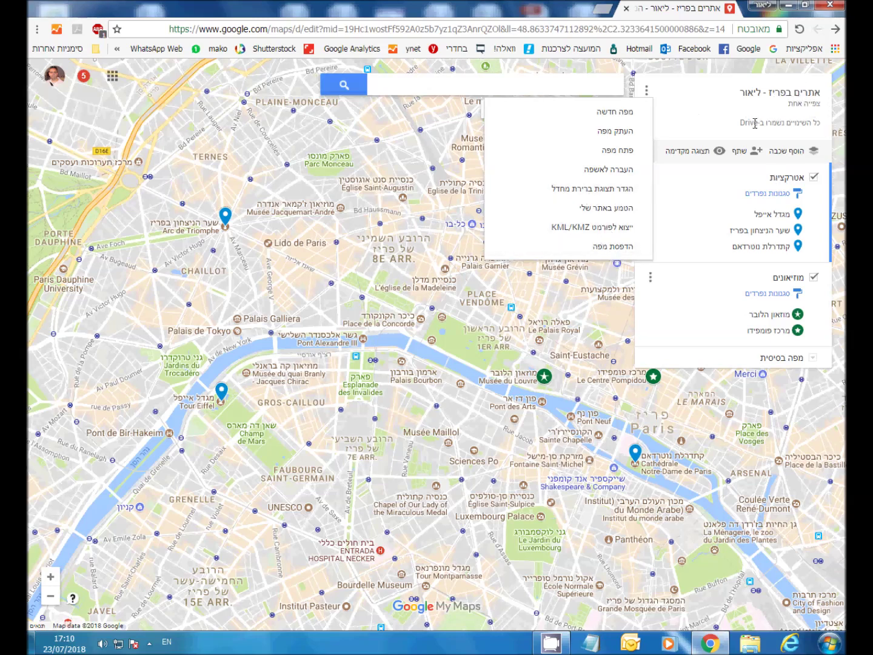
click(792, 125)
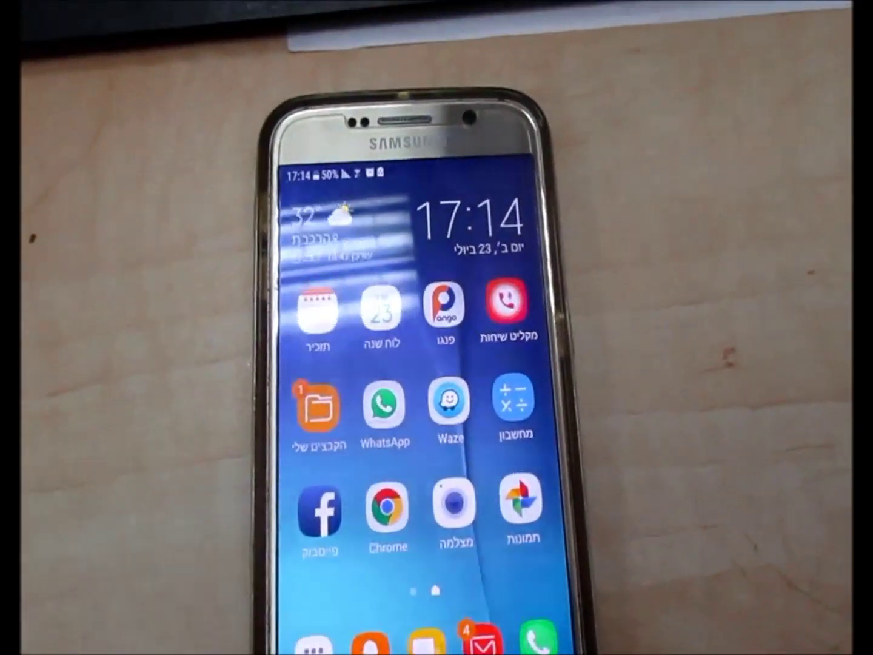
click(328, 613)
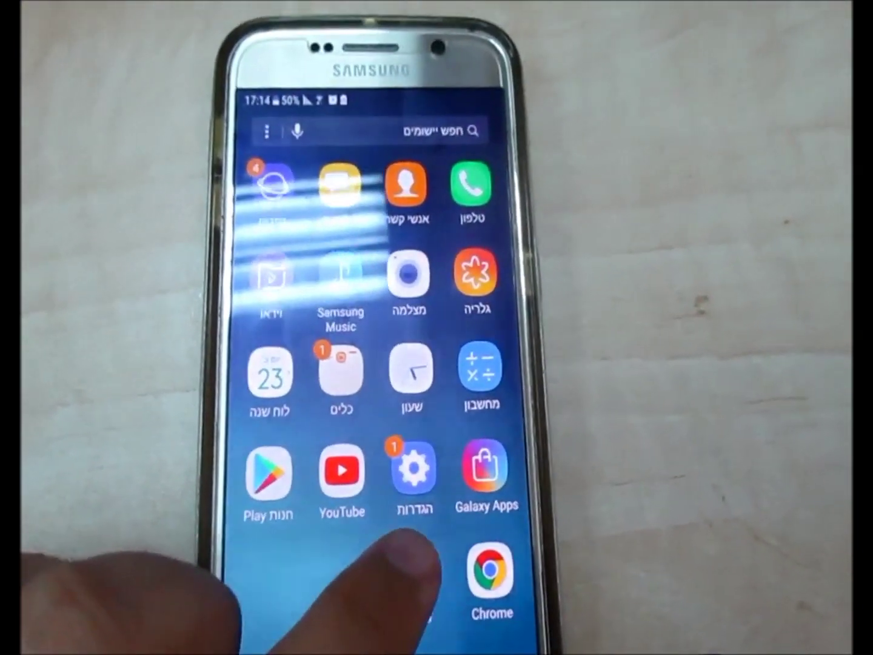
click(413, 567)
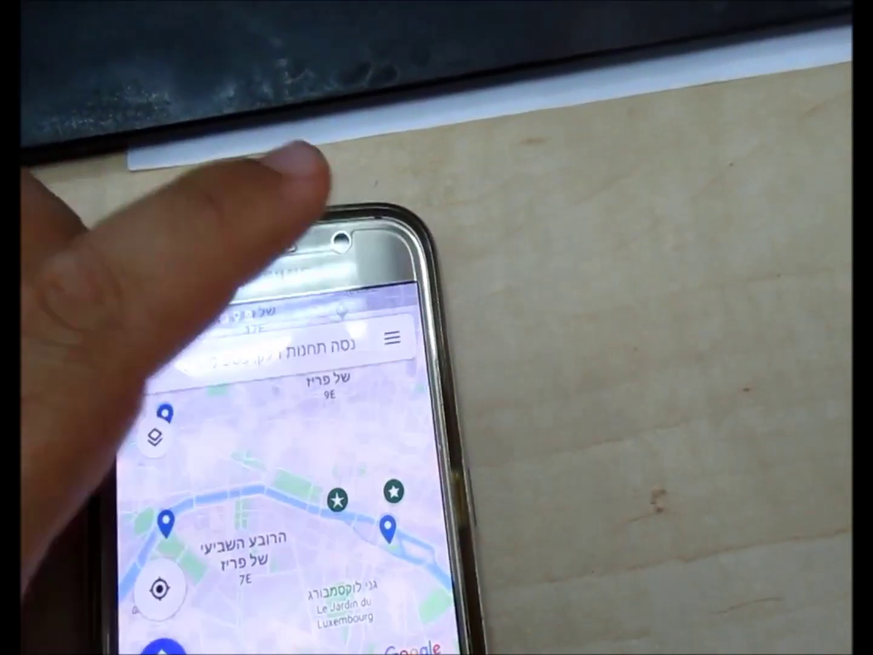
click(407, 351)
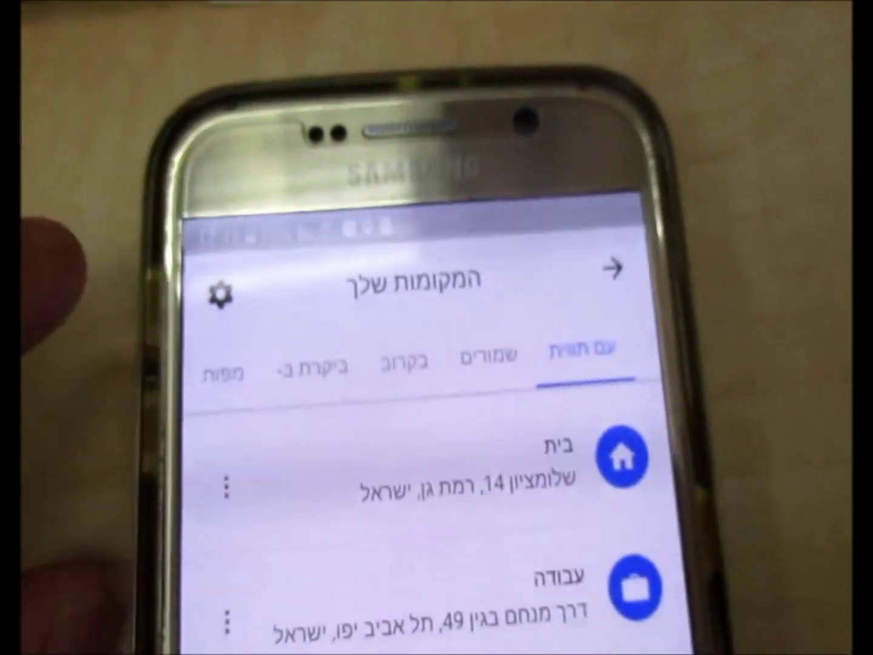
click(223, 374)
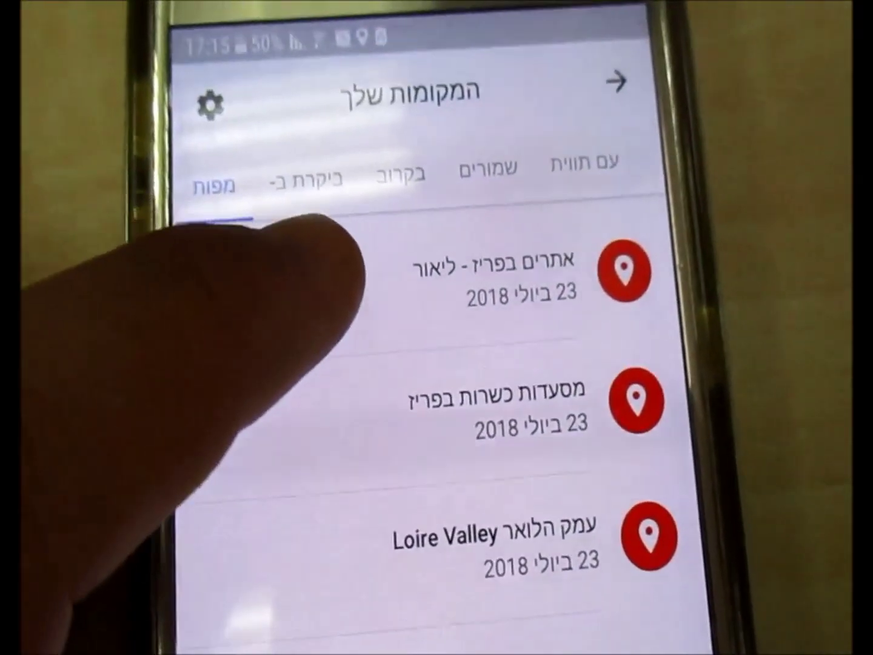
click(388, 206)
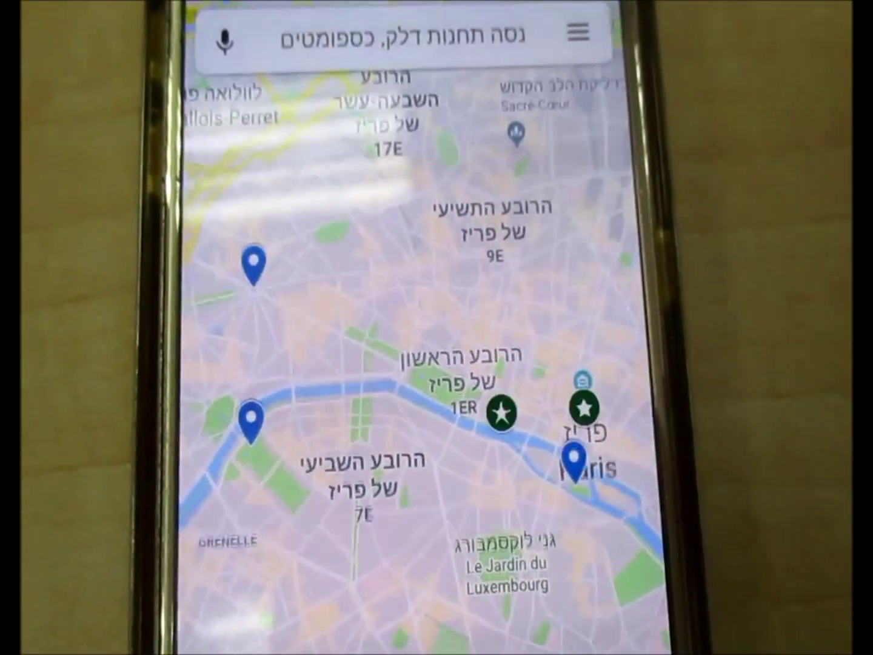